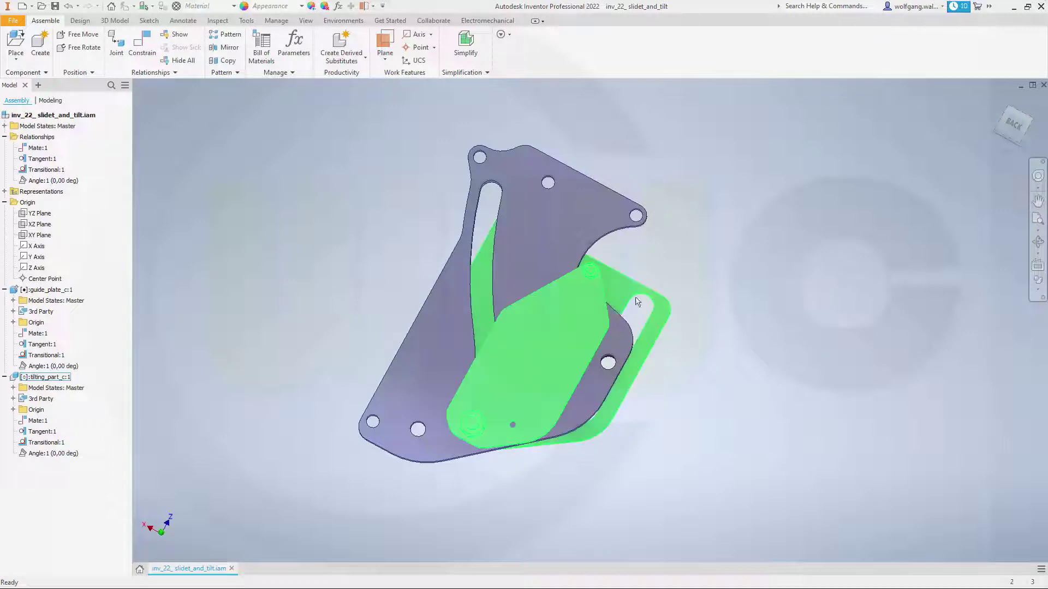
Step: Tilt tilting_part_c by hand along the guide plate to test its motion, then release it
{"action": "left_click_drag", "start_coordinate": [611, 301], "coordinate": [594, 269]}
{"action": "left_click", "coordinate": [246, 285]}
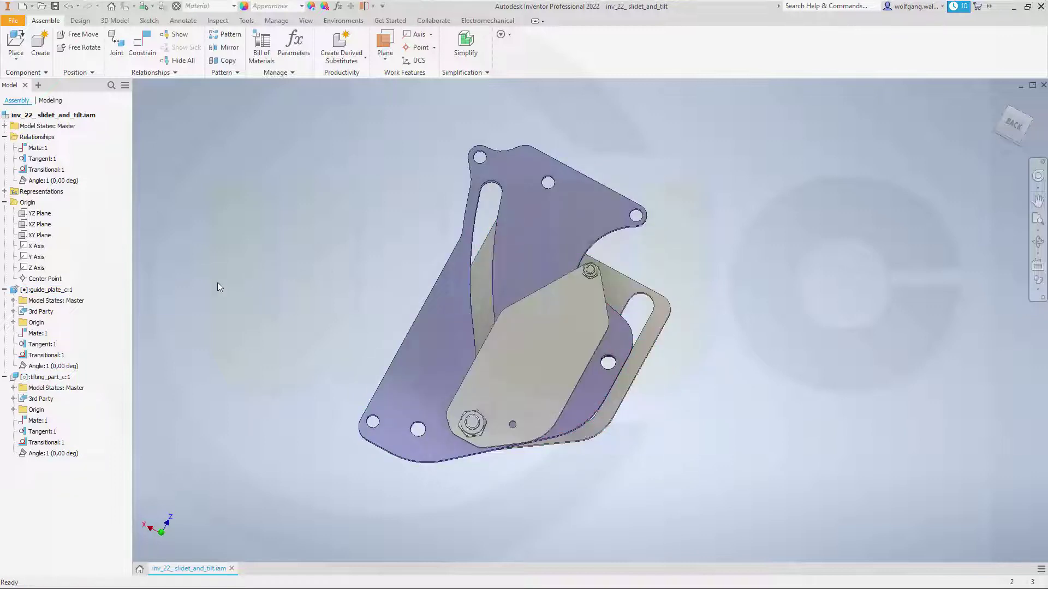
Step: Drive the Angle:1 constraint, stopping the tilt animation at 15.30 deg
{"action": "right_click", "coordinate": [39, 183]}
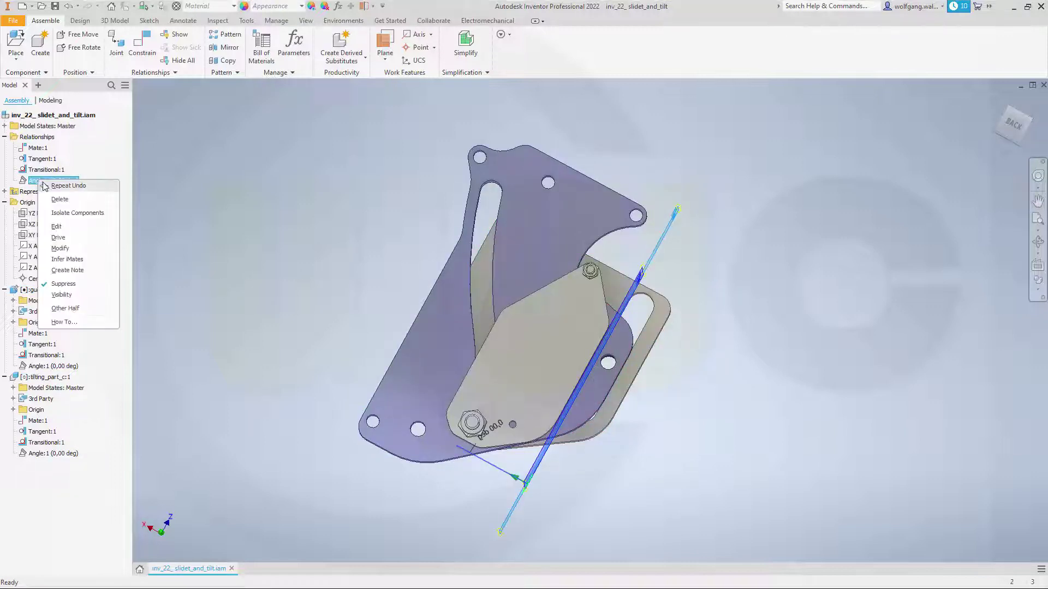
{"action": "left_click", "coordinate": [66, 240]}
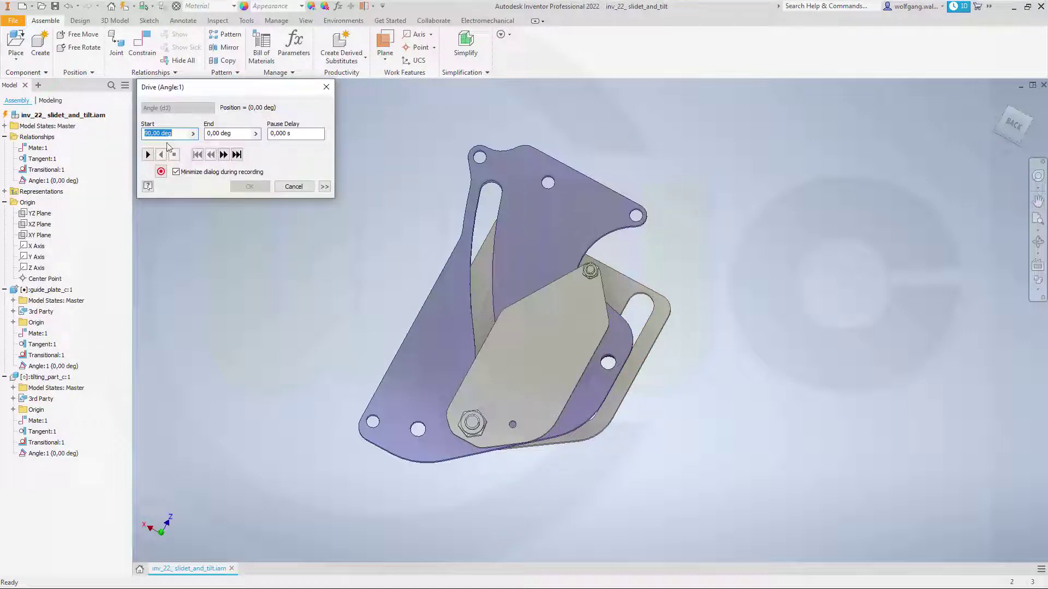
{"action": "left_click", "coordinate": [147, 155]}
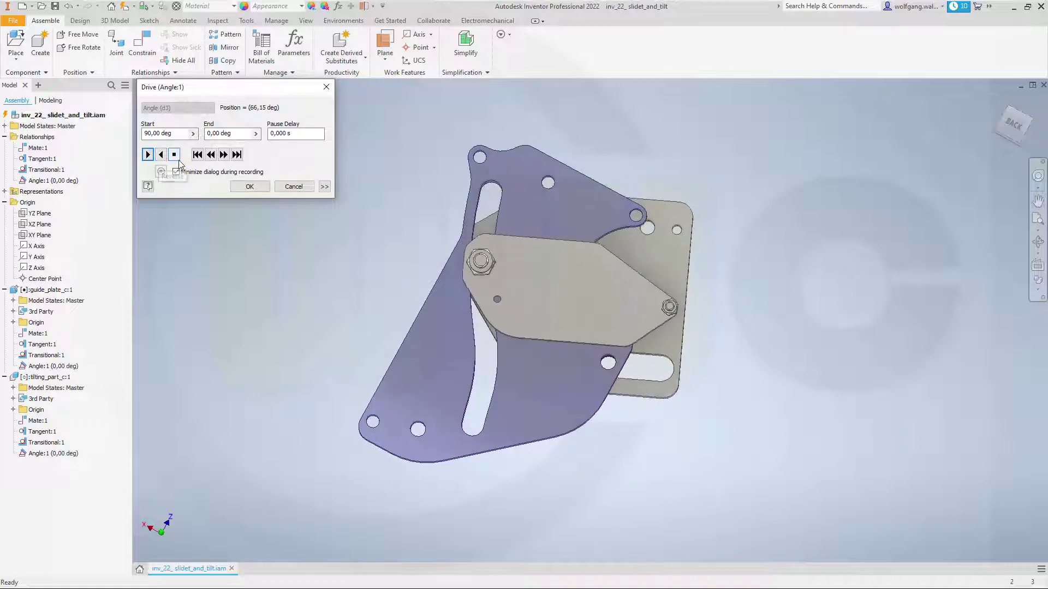
{"action": "left_click", "coordinate": [174, 155]}
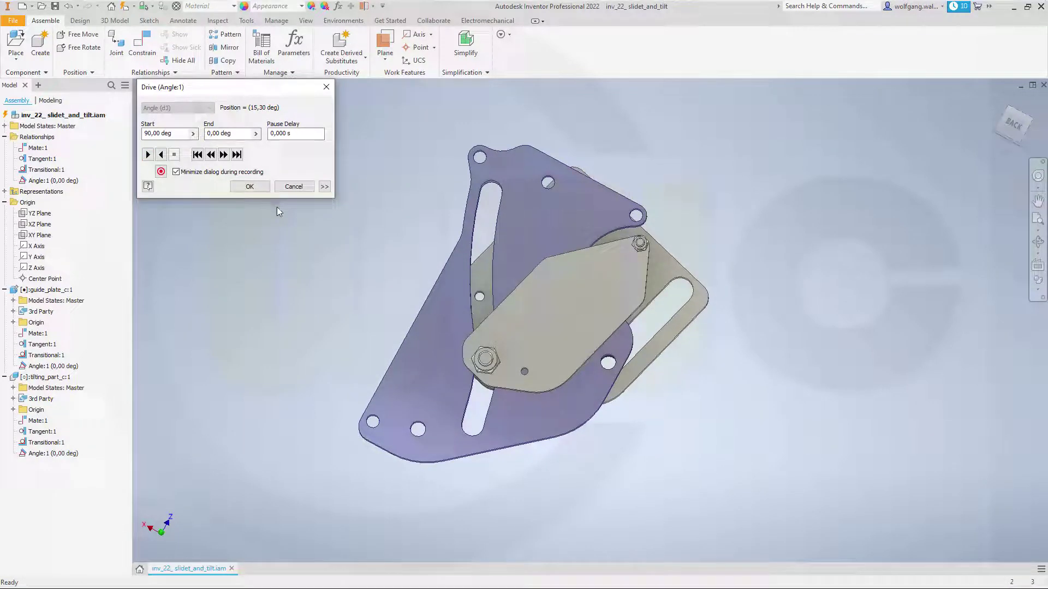
{"action": "left_click", "coordinate": [250, 186]}
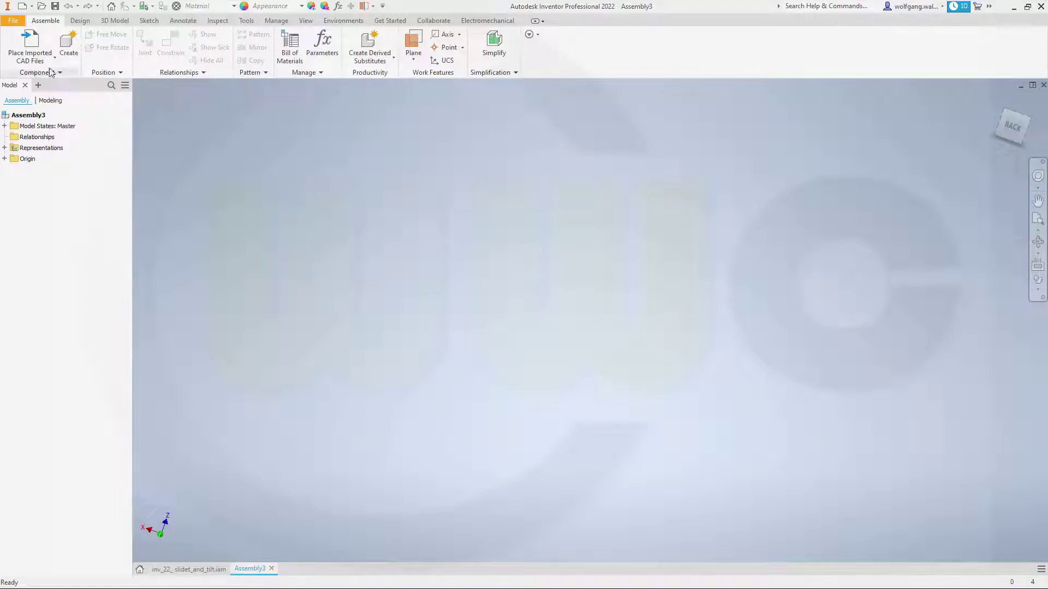
Step: Place guide_plate_c from its STEP file, grounded at the origin
{"action": "left_click", "coordinate": [30, 42]}
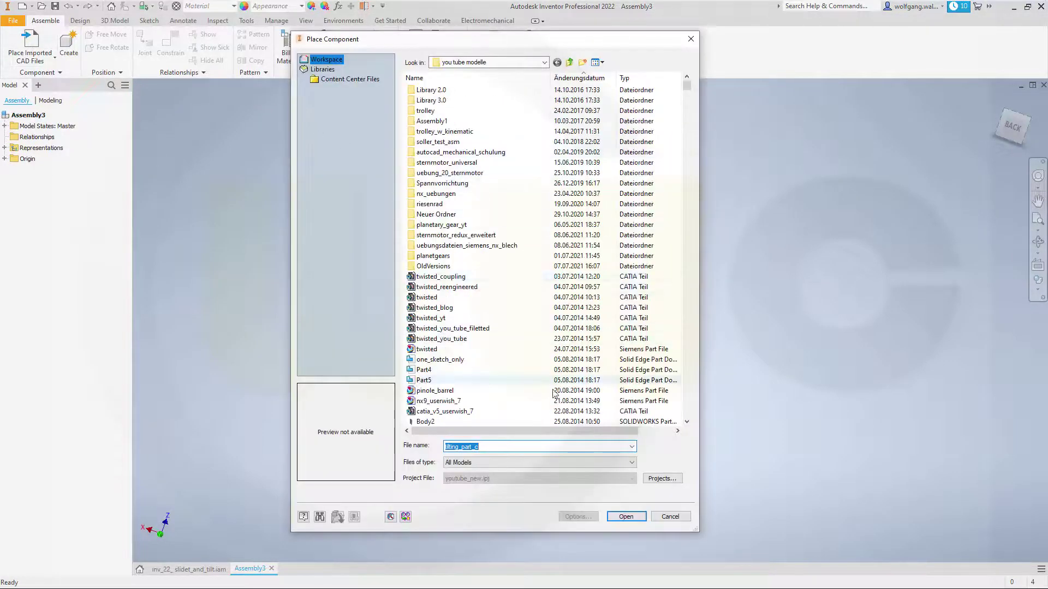
{"action": "left_click", "coordinate": [631, 463]}
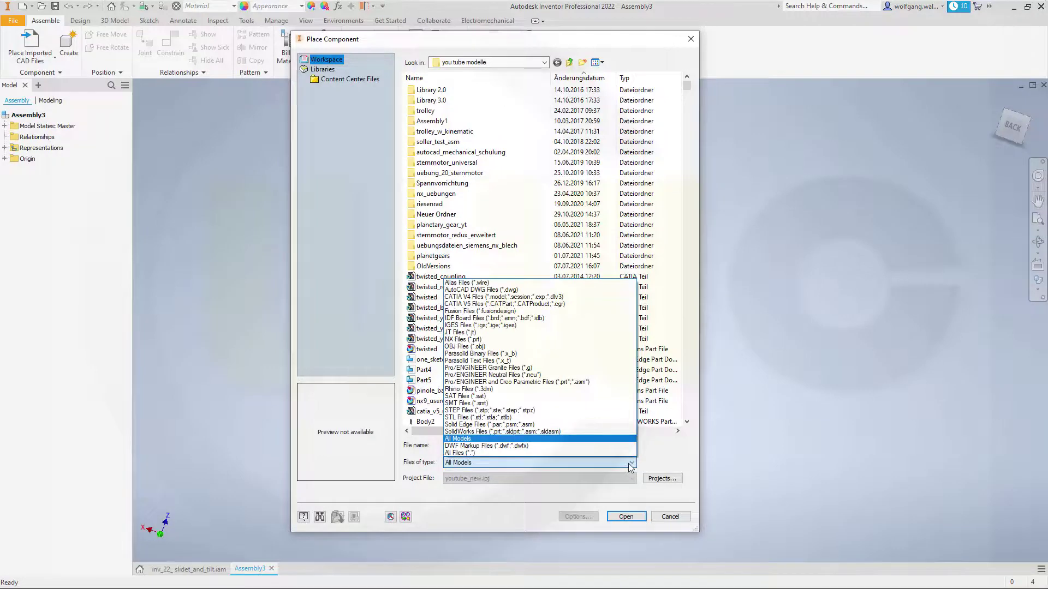
{"action": "left_click", "coordinate": [546, 411]}
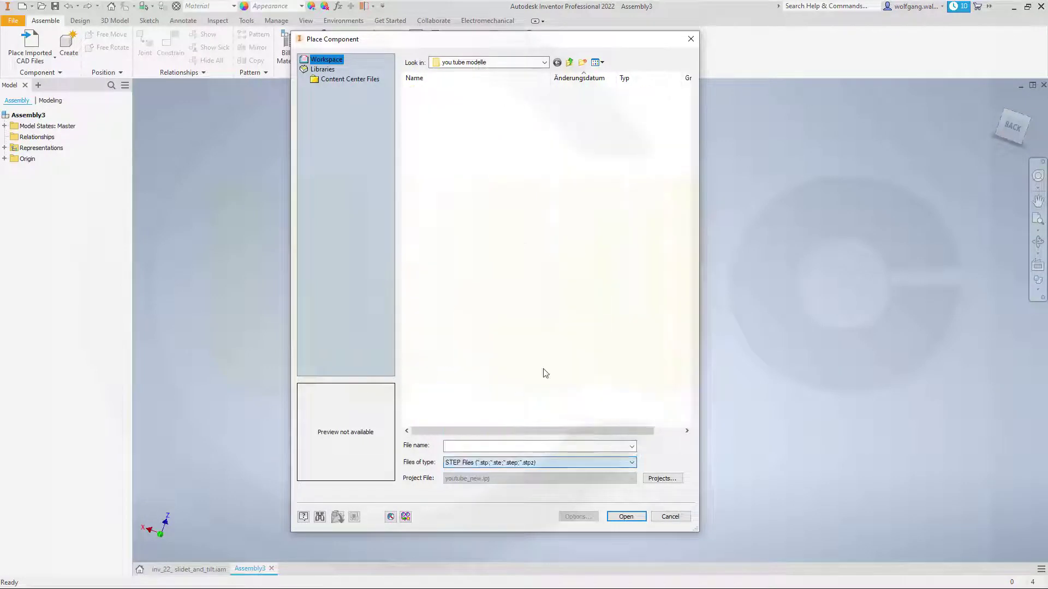
{"action": "left_click_drag", "start_coordinate": [685, 166], "coordinate": [713, 401]}
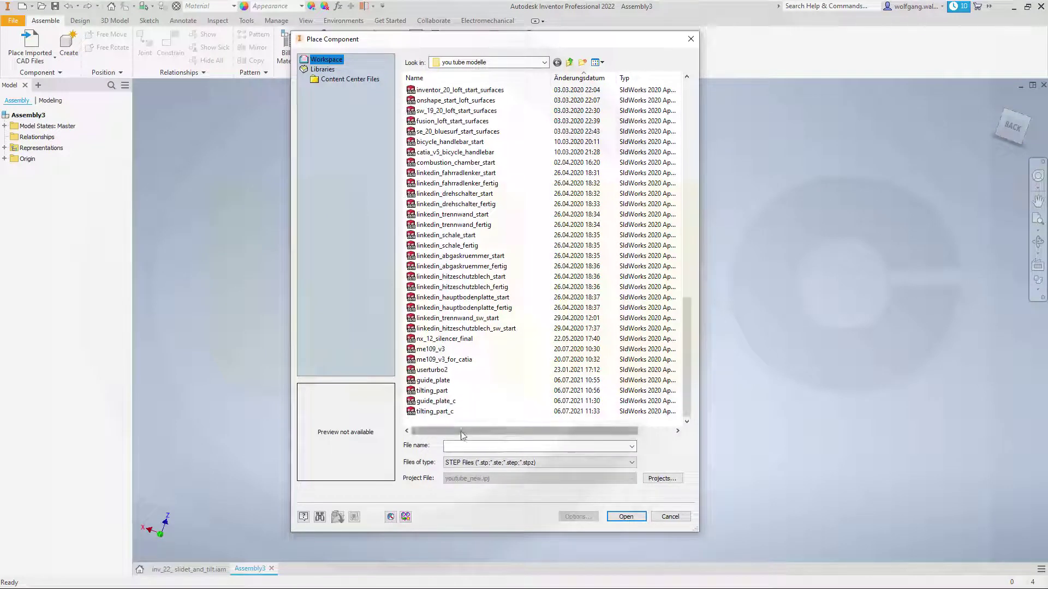
{"action": "left_click", "coordinate": [435, 403]}
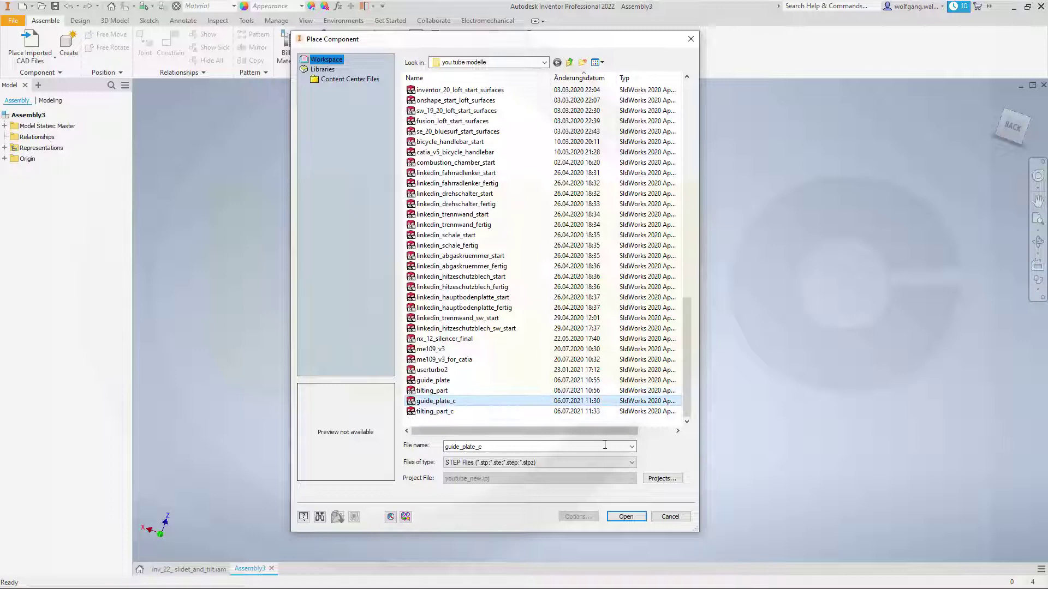
{"action": "left_click", "coordinate": [620, 518]}
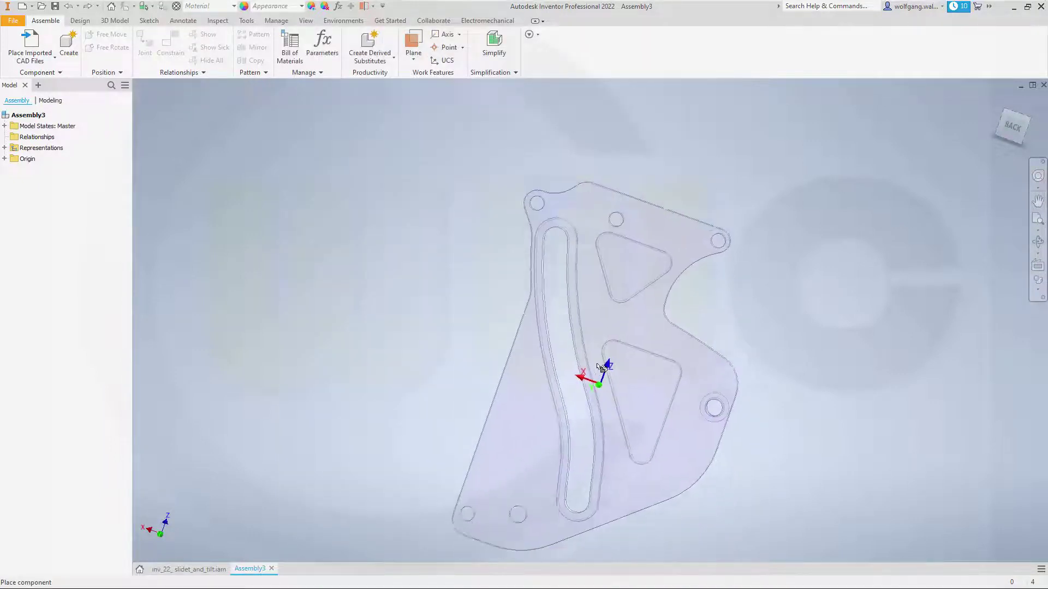
{"action": "right_click", "coordinate": [581, 326]}
{"action": "left_click", "coordinate": [640, 340]}
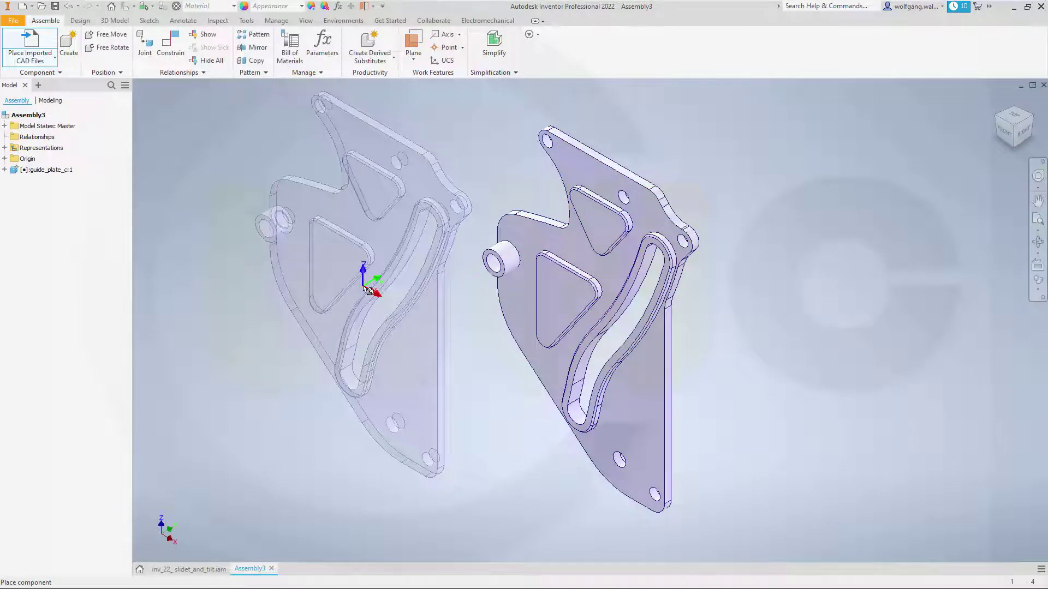
Step: Stop placing plate copies and place tilting_part_c from its STEP file beside the plate
{"action": "key", "text": "Escape"}
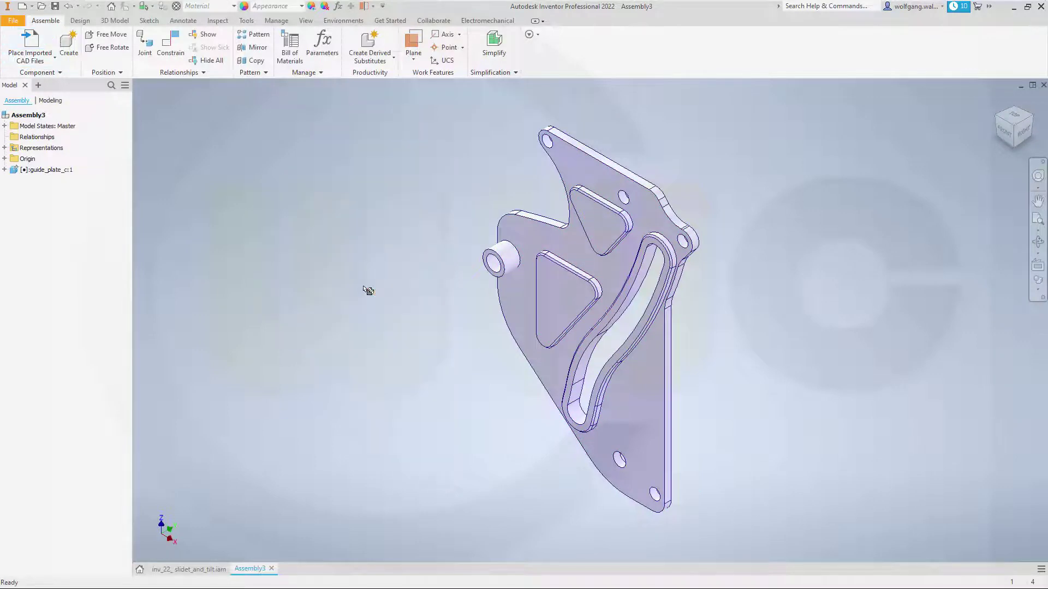
{"action": "left_click", "coordinate": [28, 41]}
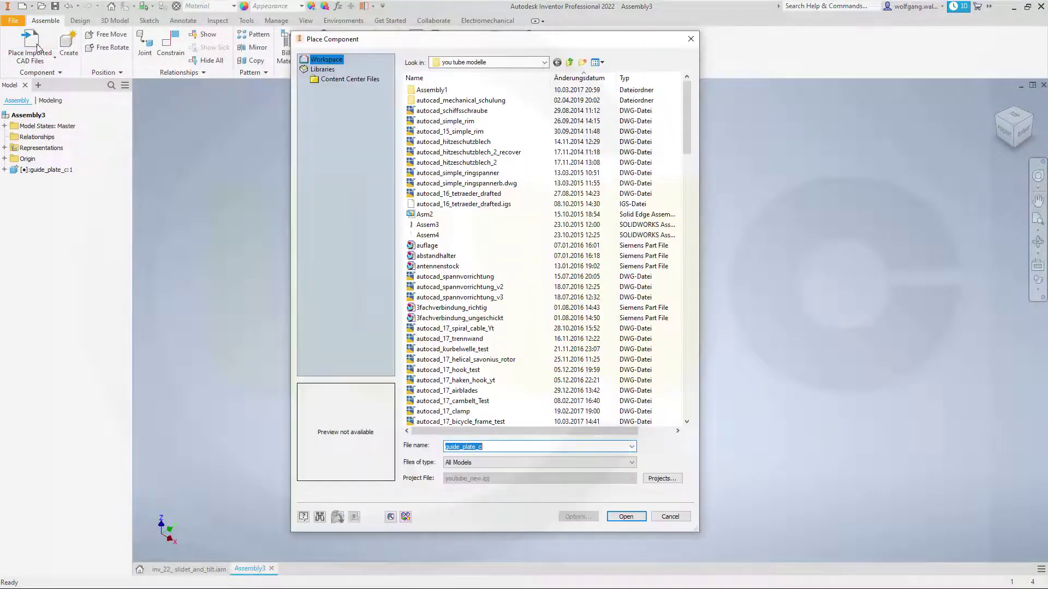
{"action": "left_click", "coordinate": [631, 462]}
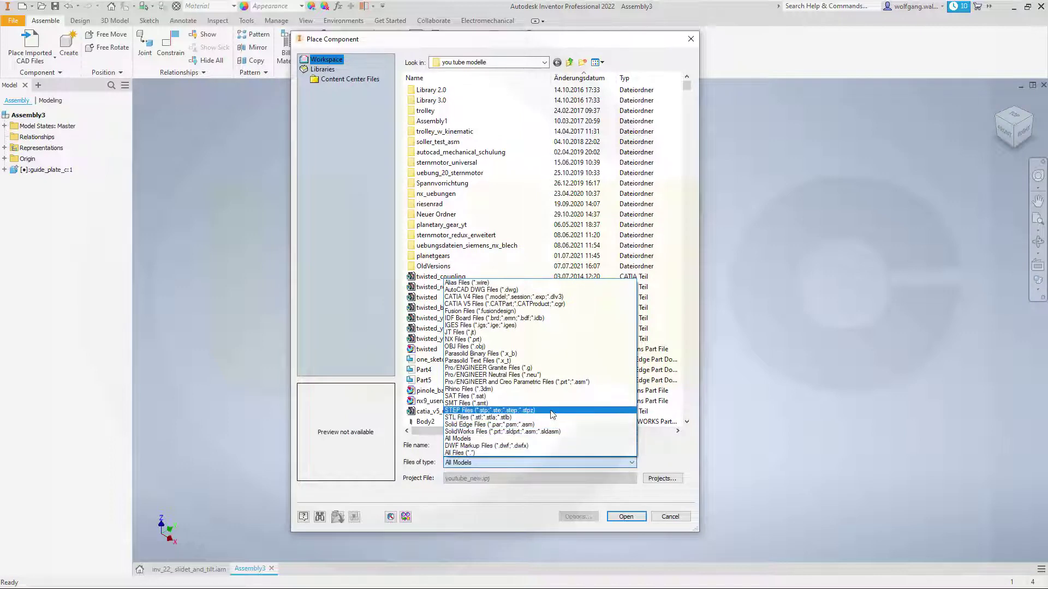
{"action": "left_click", "coordinate": [546, 410]}
{"action": "left_click_drag", "start_coordinate": [688, 164], "coordinate": [706, 398]}
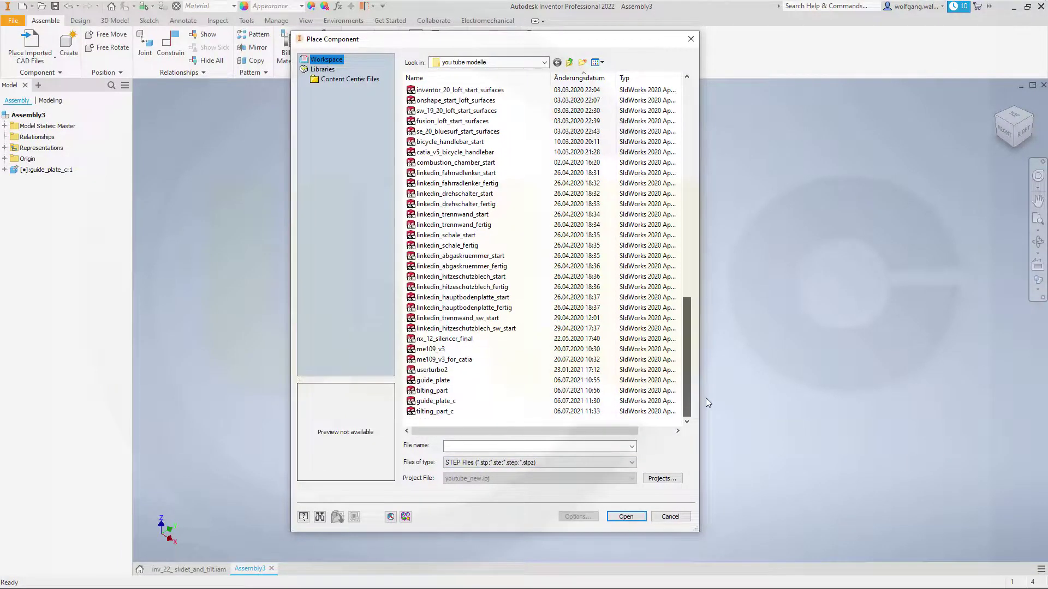
{"action": "left_click", "coordinate": [448, 411]}
{"action": "left_click", "coordinate": [627, 517]}
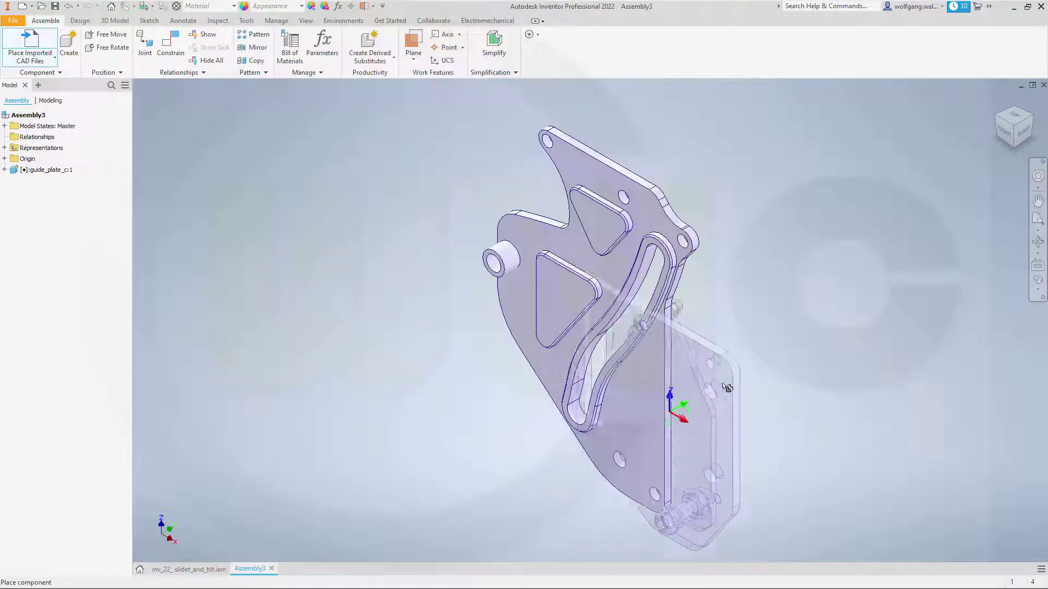
{"action": "left_click", "coordinate": [793, 276]}
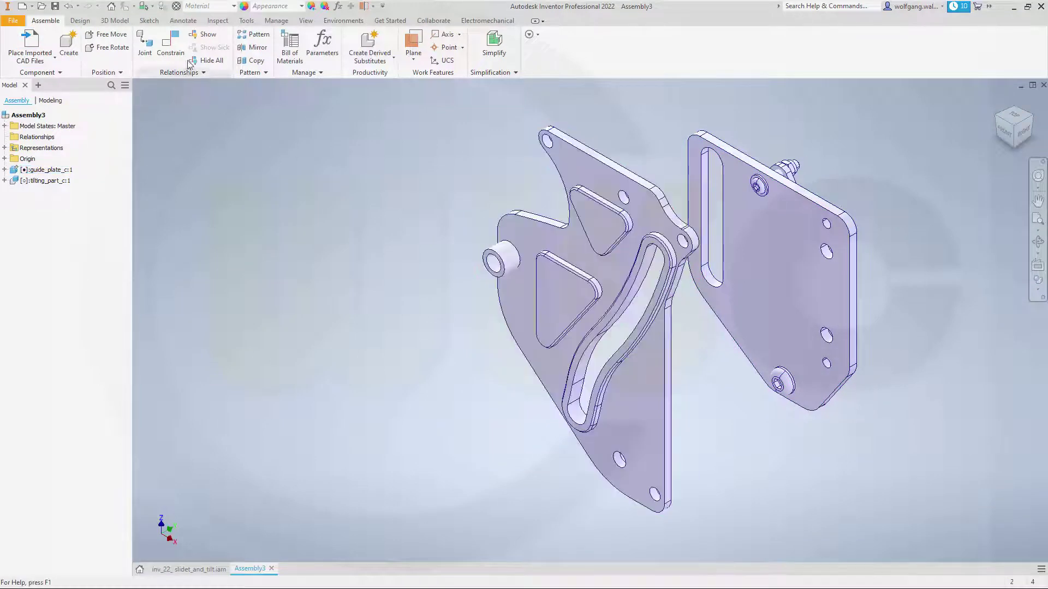
Step: Pick faces on the guide plate and tilting part for a mate, then close the constraint dialog
{"action": "left_click", "coordinate": [170, 47]}
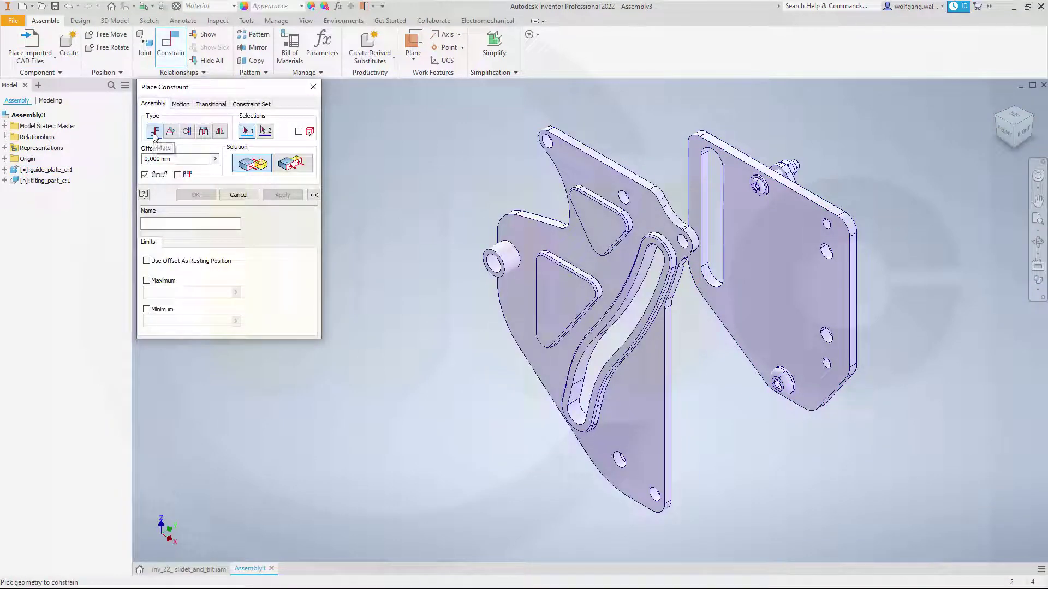
{"action": "left_click", "coordinate": [555, 308]}
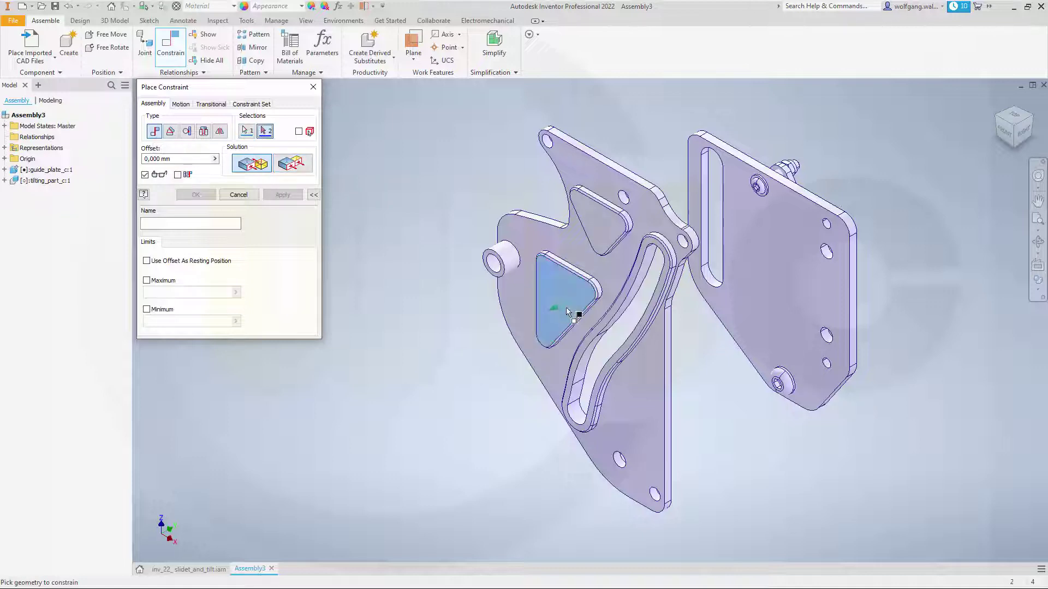
{"action": "middle_click_drag", "start_coordinate": [916, 295], "coordinate": [745, 298], "text": "shift"}
{"action": "left_click", "coordinate": [740, 296]}
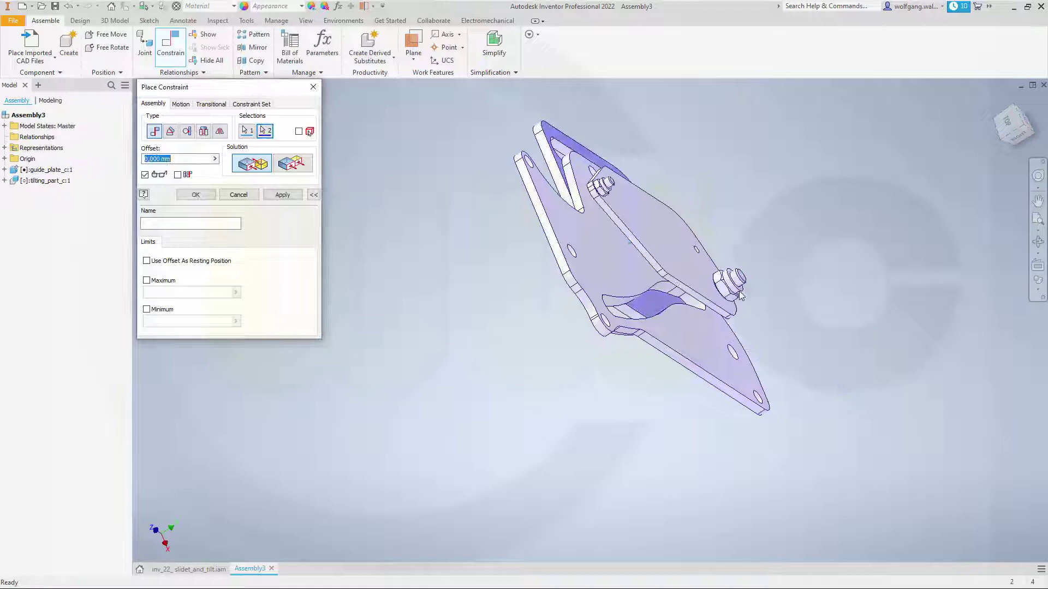
{"action": "left_click", "coordinate": [279, 195]}
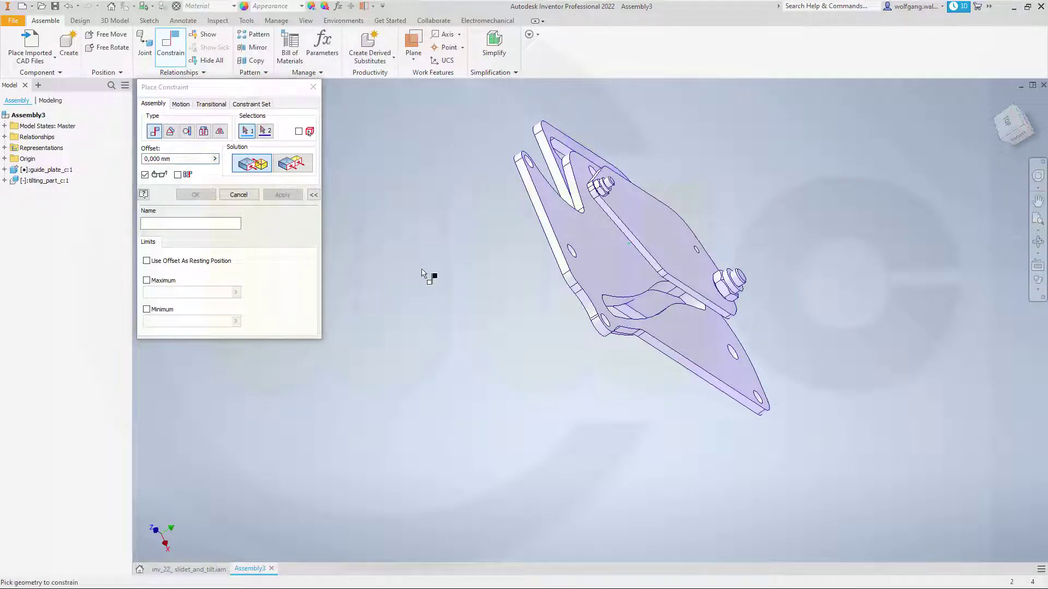
{"action": "middle_click_drag", "start_coordinate": [423, 273], "coordinate": [527, 195], "text": "shift"}
{"action": "left_click", "coordinate": [250, 196]}
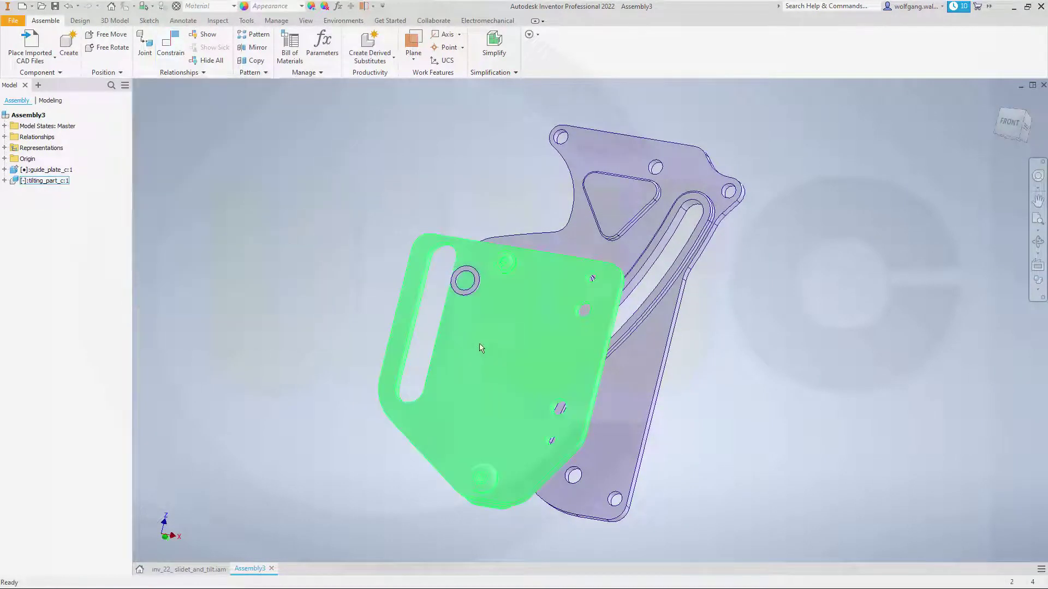
Step: Move the tilting part up and to the right over the guide plate, then deselect it
{"action": "left_click_drag", "start_coordinate": [502, 332], "coordinate": [538, 276]}
{"action": "middle_click_drag", "start_coordinate": [802, 346], "coordinate": [594, 306], "text": "shift"}
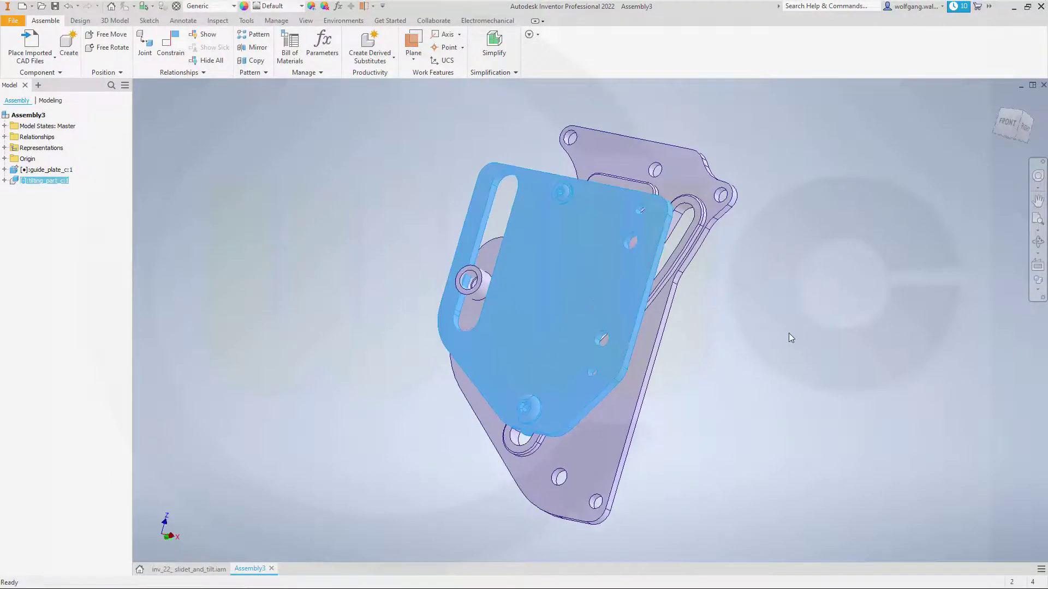
{"action": "middle_click_drag", "start_coordinate": [788, 333], "coordinate": [495, 356], "text": "shift"}
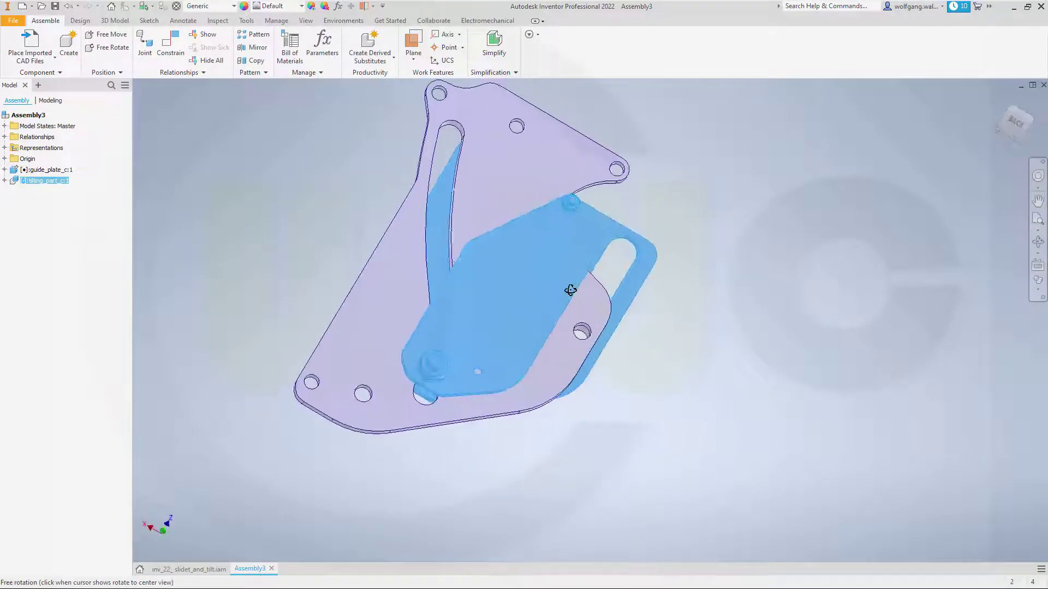
{"action": "left_click", "coordinate": [686, 348]}
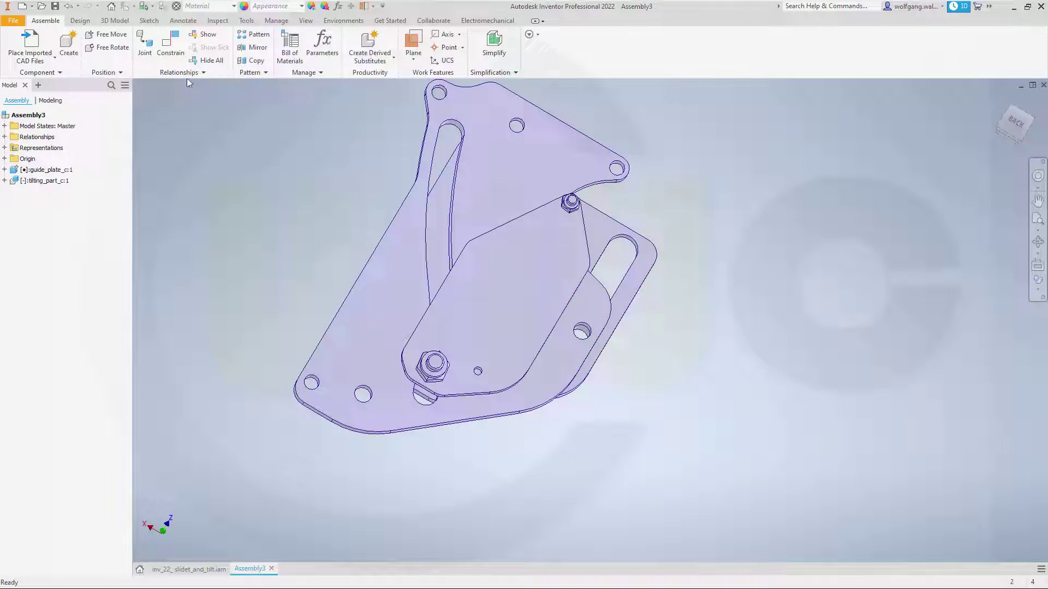
Step: Add a transitional constraint between the first bolt's cylinder and the guide plate's narrow slot face
{"action": "left_click", "coordinate": [175, 53]}
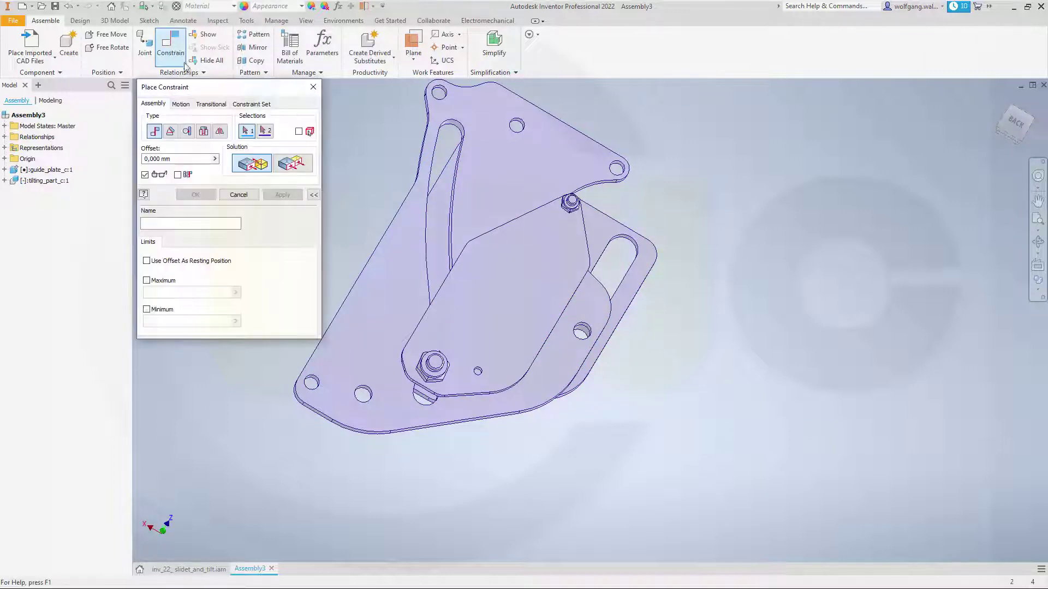
{"action": "left_click", "coordinate": [211, 105]}
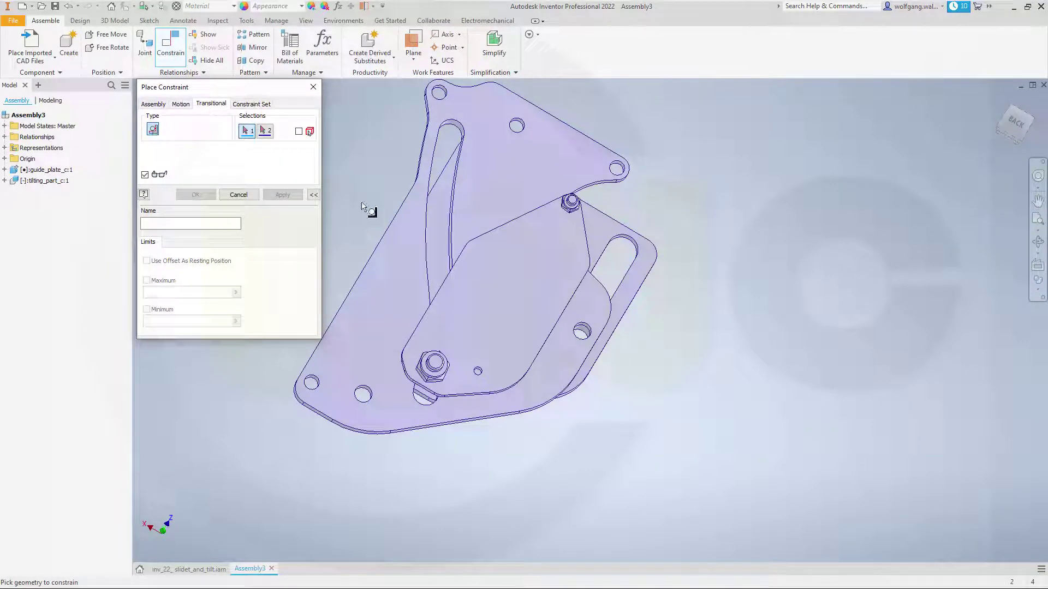
{"action": "middle_click_drag", "start_coordinate": [489, 437], "coordinate": [498, 401], "text": "shift"}
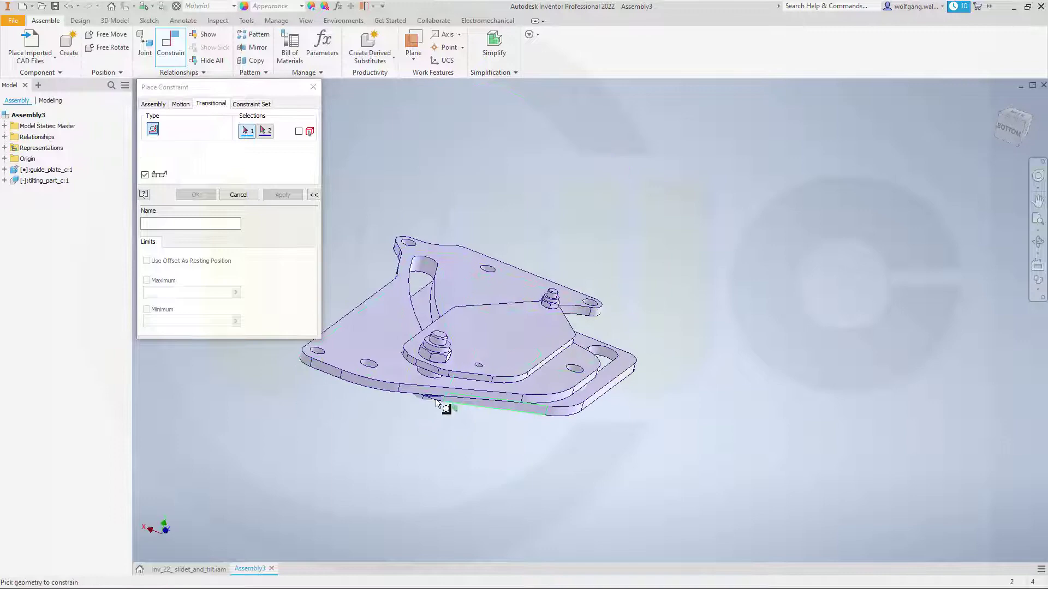
{"action": "scroll", "coordinate": [436, 403], "scroll_direction": "down", "scroll_amount": 8}
{"action": "left_click", "coordinate": [574, 353]}
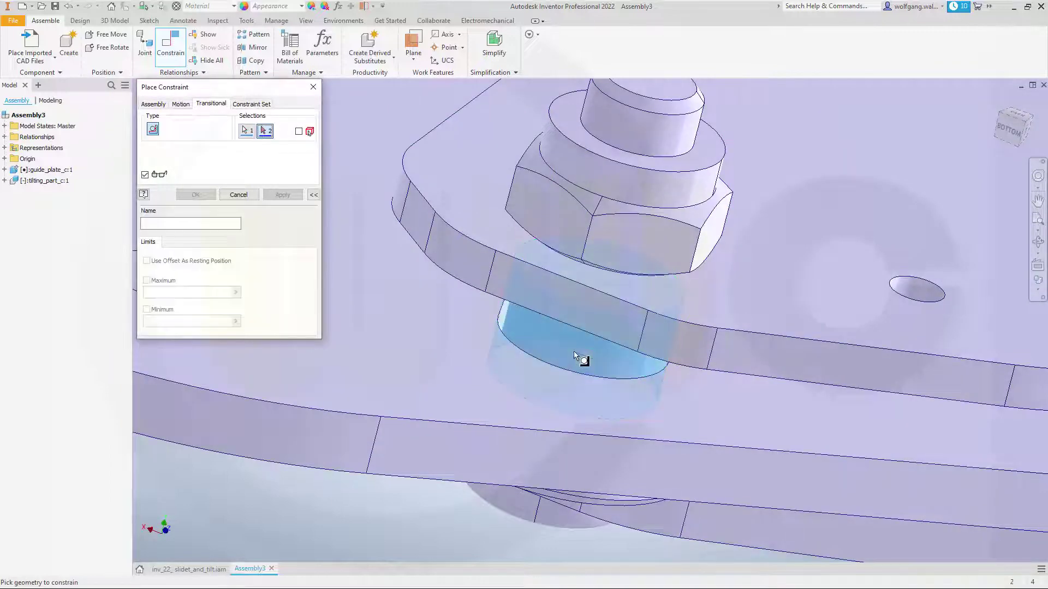
{"action": "scroll", "coordinate": [574, 352], "scroll_direction": "up", "scroll_amount": 8}
{"action": "middle_click_drag", "start_coordinate": [574, 351], "coordinate": [470, 227], "text": "shift"}
{"action": "scroll", "coordinate": [470, 175], "scroll_direction": "up", "scroll_amount": 3}
{"action": "scroll", "coordinate": [477, 164], "scroll_direction": "down", "scroll_amount": 10}
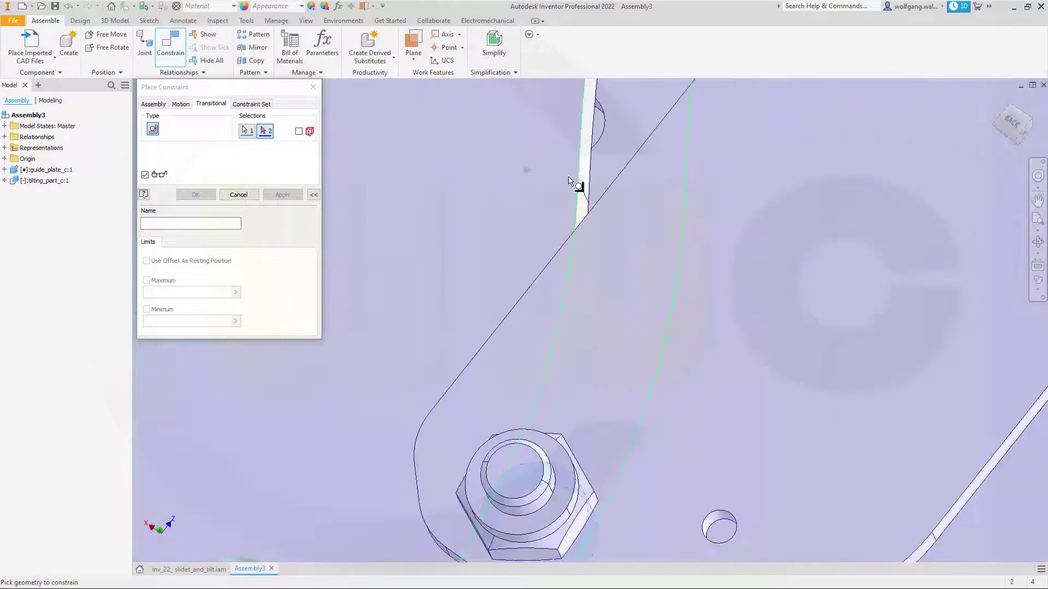
{"action": "left_click", "coordinate": [588, 173]}
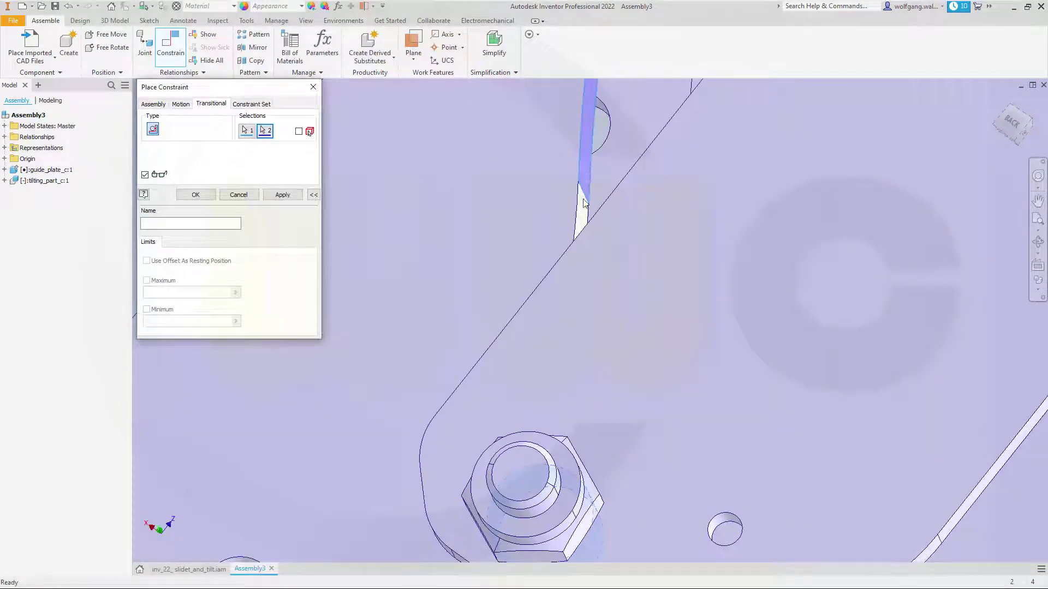
{"action": "scroll", "coordinate": [711, 205], "scroll_direction": "up", "scroll_amount": 5}
{"action": "scroll", "coordinate": [754, 204], "scroll_direction": "up", "scroll_amount": 2}
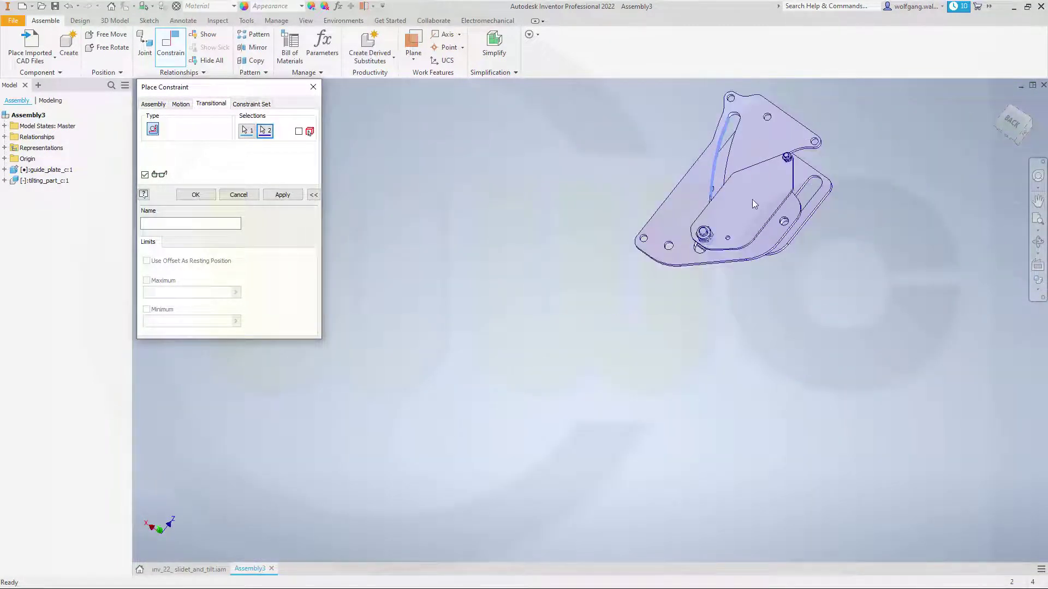
{"action": "left_click", "coordinate": [287, 195]}
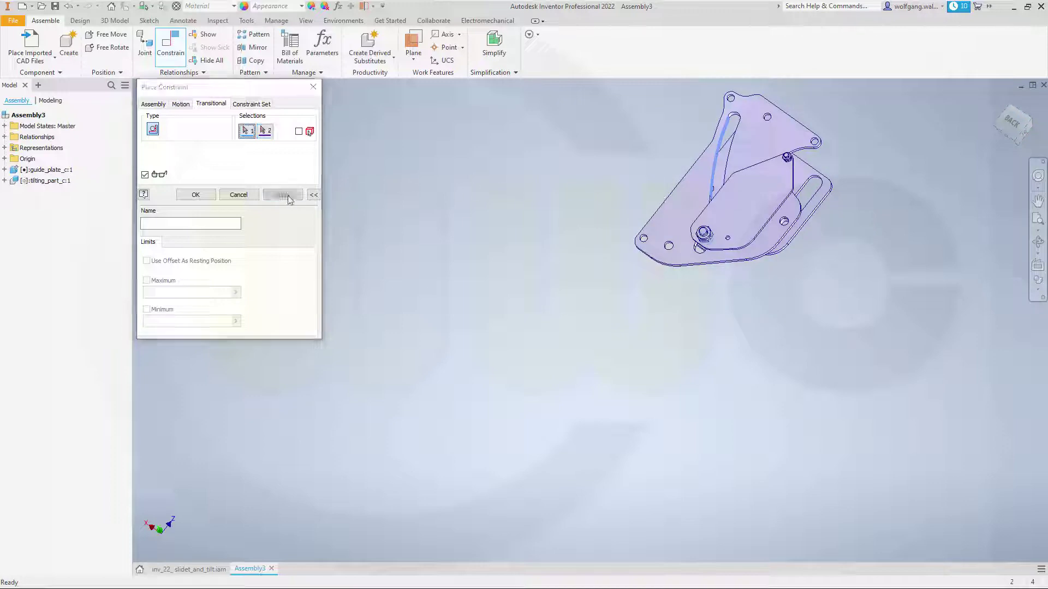
Step: Add a second transitional constraint between the other bolt's cylinder and the slot edge face
{"action": "scroll", "coordinate": [846, 170], "scroll_direction": "down", "scroll_amount": 5}
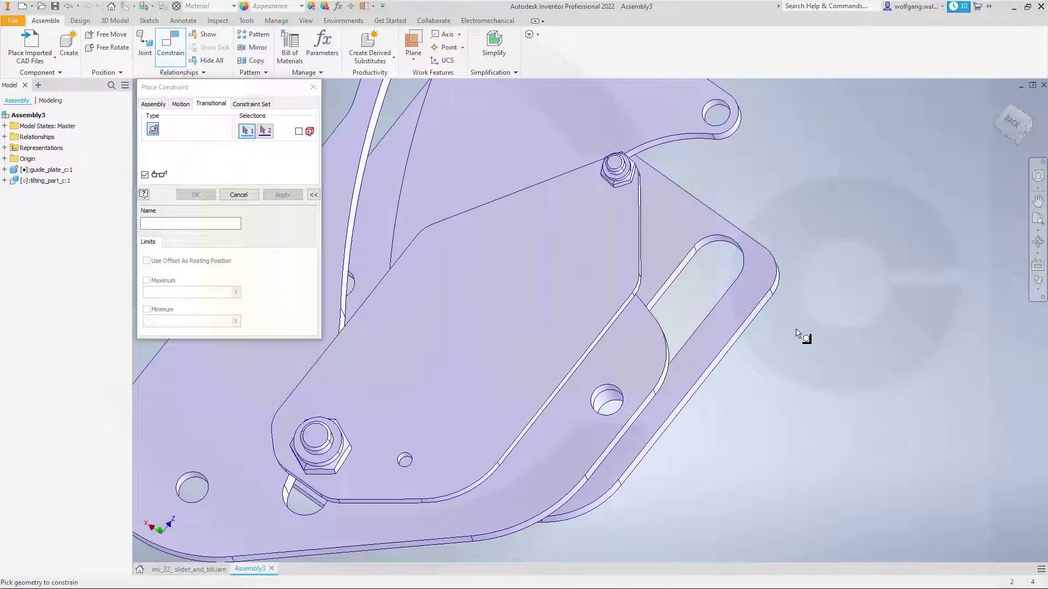
{"action": "middle_click_drag", "start_coordinate": [800, 333], "coordinate": [779, 351], "text": "shift"}
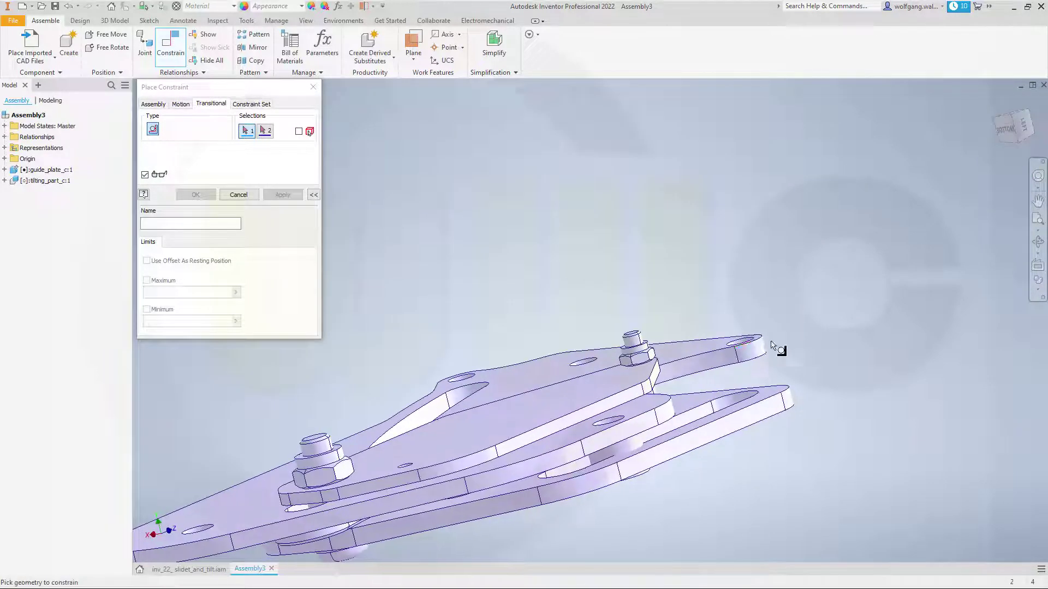
{"action": "left_click", "coordinate": [631, 453]}
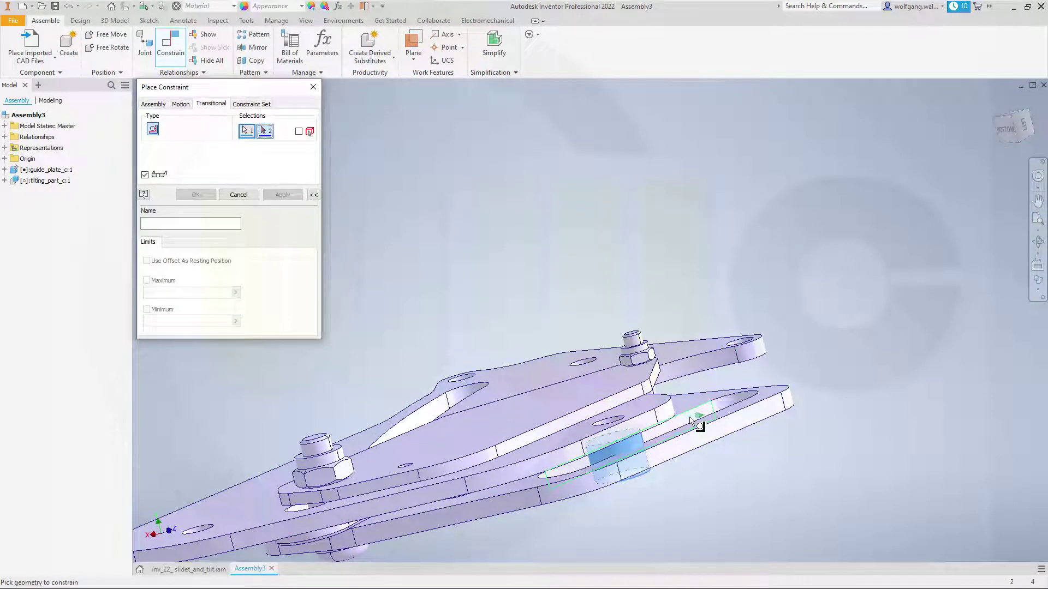
{"action": "left_click", "coordinate": [692, 422]}
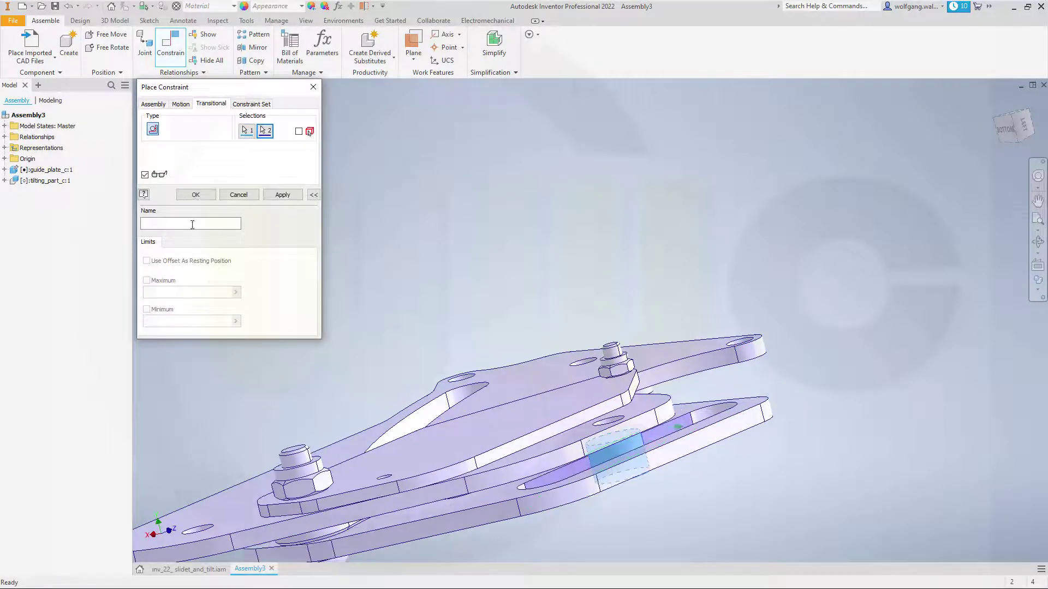
{"action": "left_click", "coordinate": [197, 195]}
Step: Swing the tilting part around its pivot bolt, then deselect it
{"action": "key", "text": "F4"}
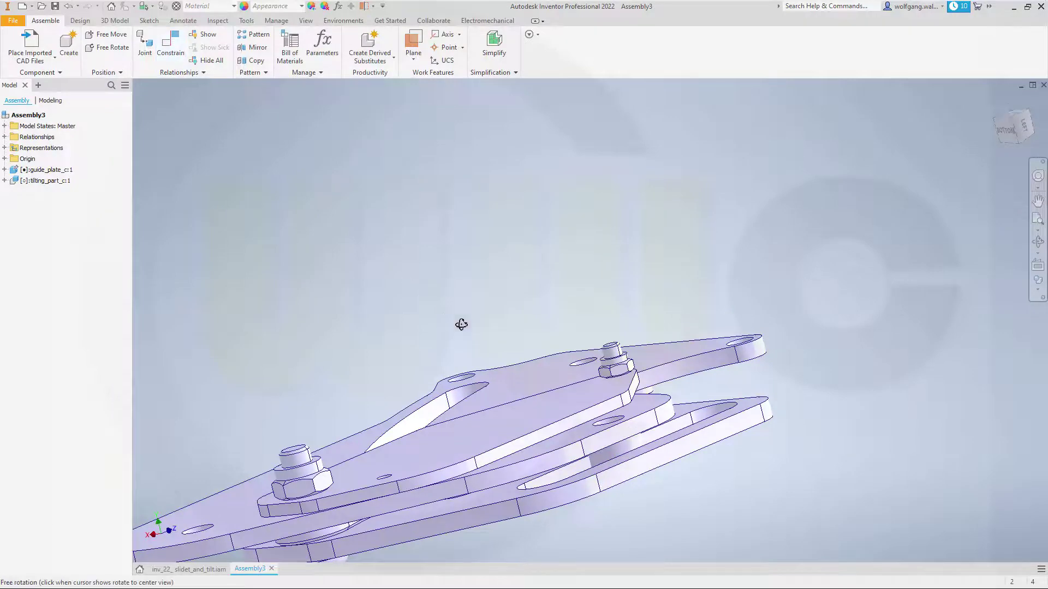
{"action": "left_click_drag", "start_coordinate": [461, 325], "coordinate": [488, 340]}
{"action": "scroll", "coordinate": [464, 333], "scroll_direction": "down", "scroll_amount": 2}
{"action": "scroll", "coordinate": [494, 329], "scroll_direction": "up", "scroll_amount": 4}
{"action": "scroll", "coordinate": [503, 328], "scroll_direction": "down", "scroll_amount": 6}
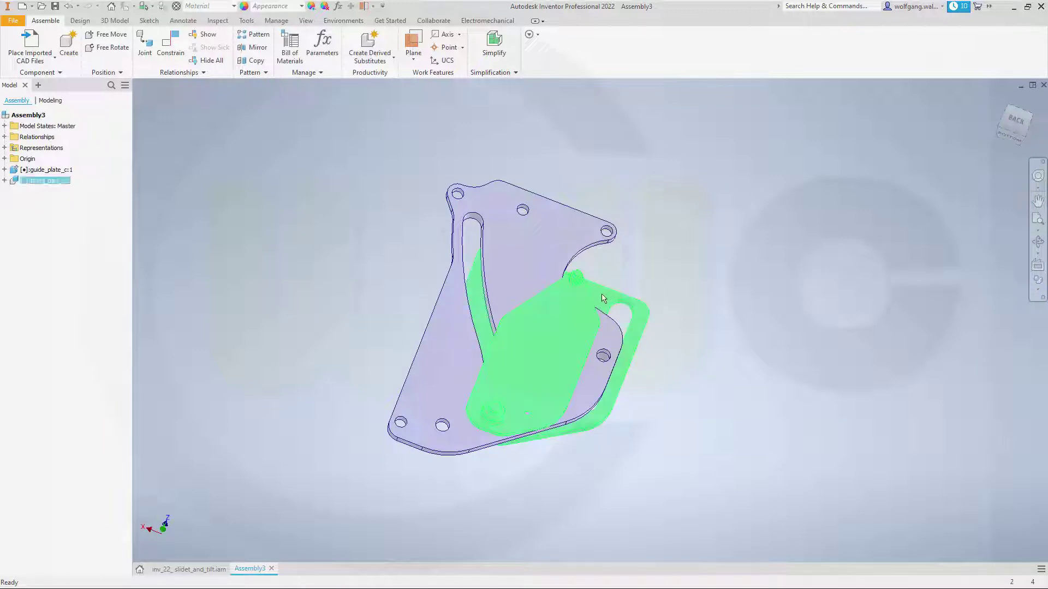
{"action": "left_click_drag", "start_coordinate": [603, 298], "coordinate": [560, 221]}
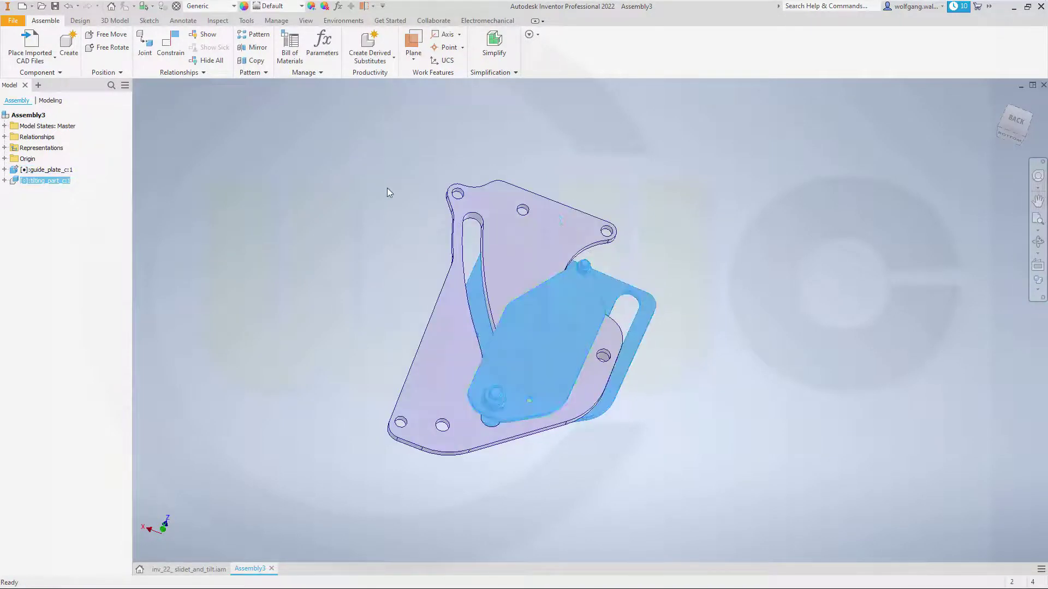
{"action": "left_click", "coordinate": [669, 217]}
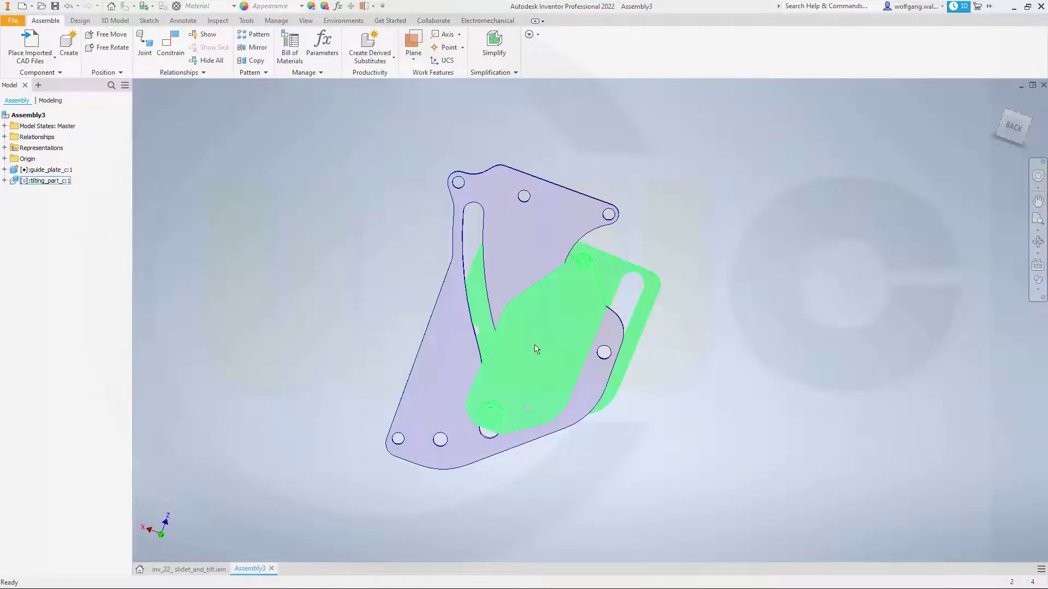
Step: Rotate the tilting part further about its pivot so it rests tilted over the plate
{"action": "left_click_drag", "start_coordinate": [536, 349], "coordinate": [556, 257]}
{"action": "left_click", "coordinate": [319, 253]}
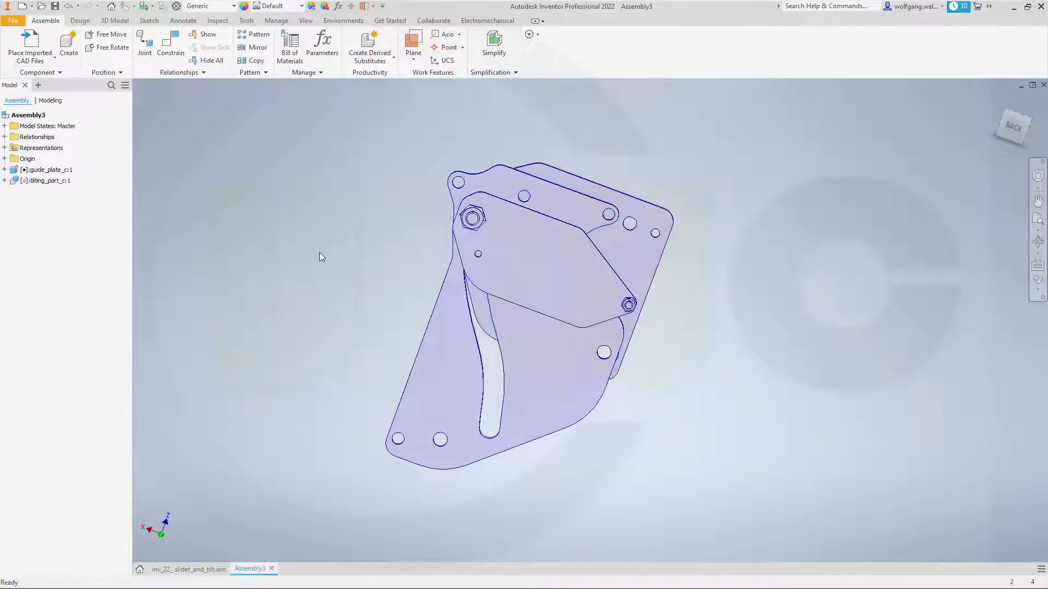
{"action": "middle_click_drag", "start_coordinate": [320, 253], "coordinate": [391, 327]}
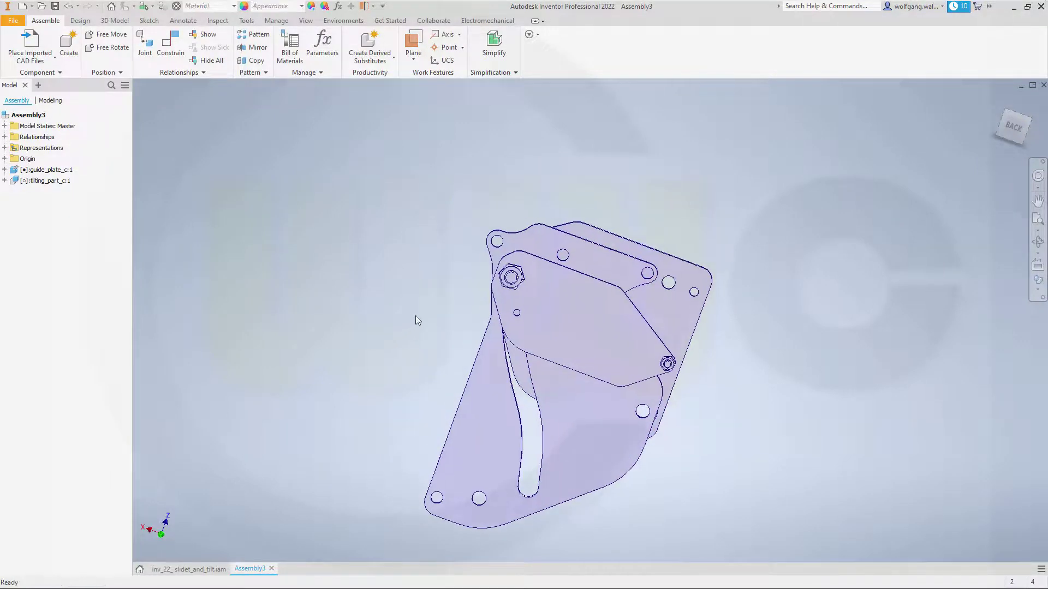
{"action": "middle_click_drag", "start_coordinate": [471, 332], "coordinate": [485, 298], "text": "shift"}
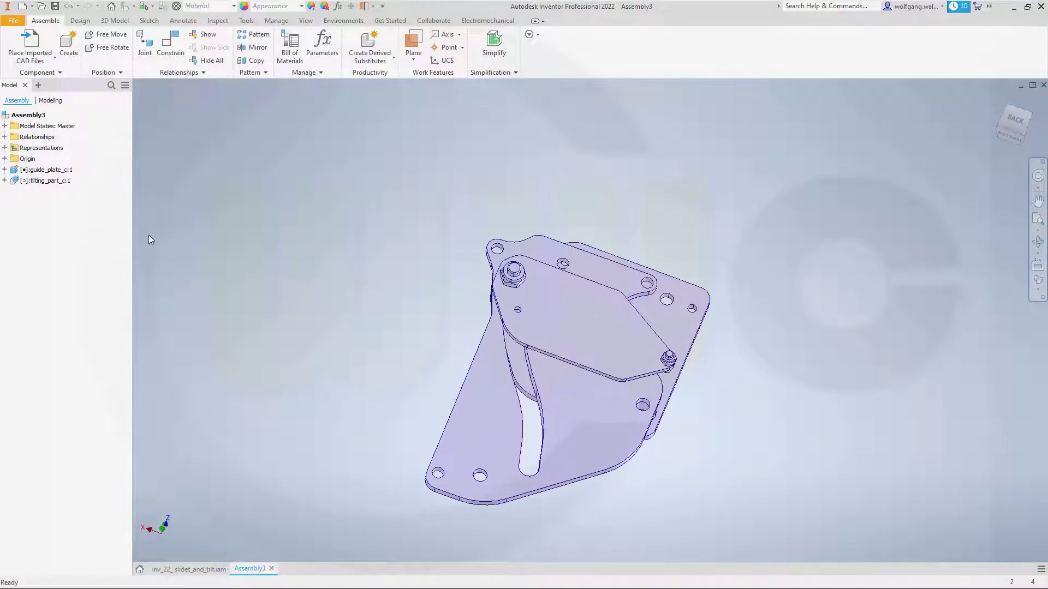
Step: Expand guide_plate_c:1, tilting_part_c:1 and both Origin folders, previewing the tilting part's YZ Plane
{"action": "left_click", "coordinate": [4, 170]}
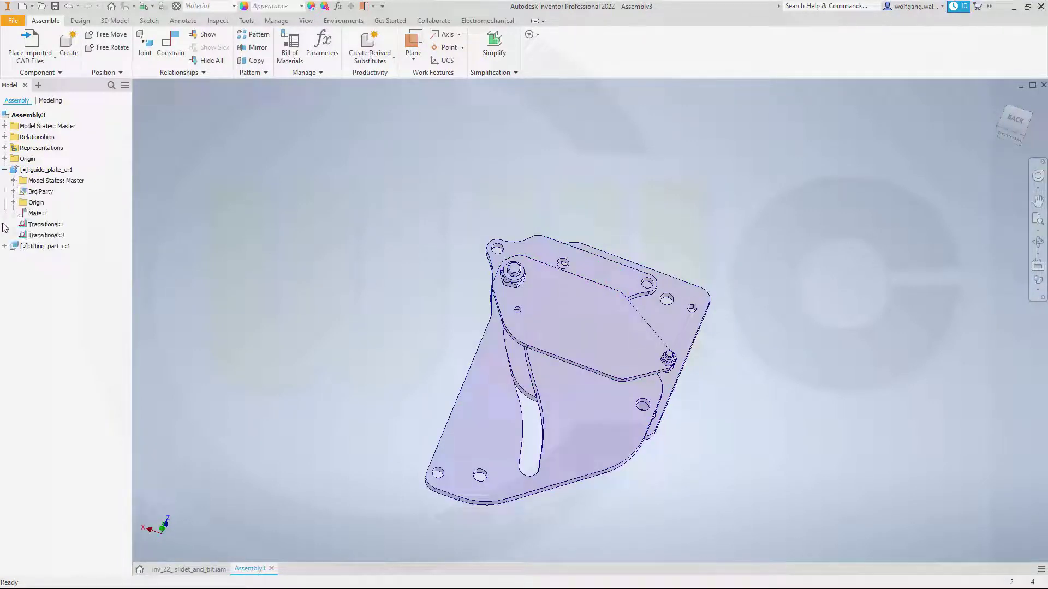
{"action": "left_click", "coordinate": [4, 246]}
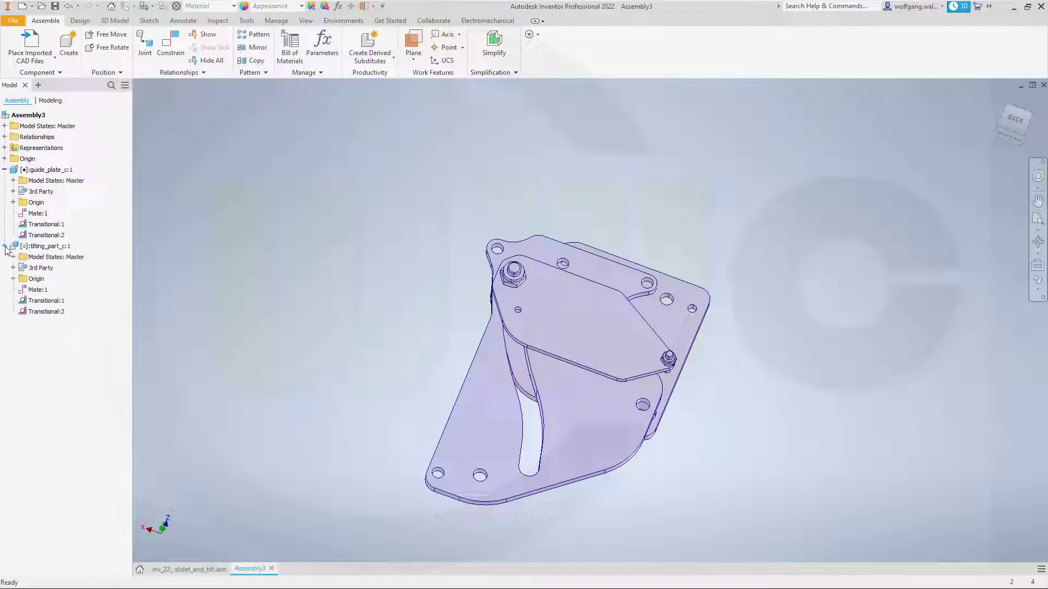
{"action": "left_click", "coordinate": [13, 279]}
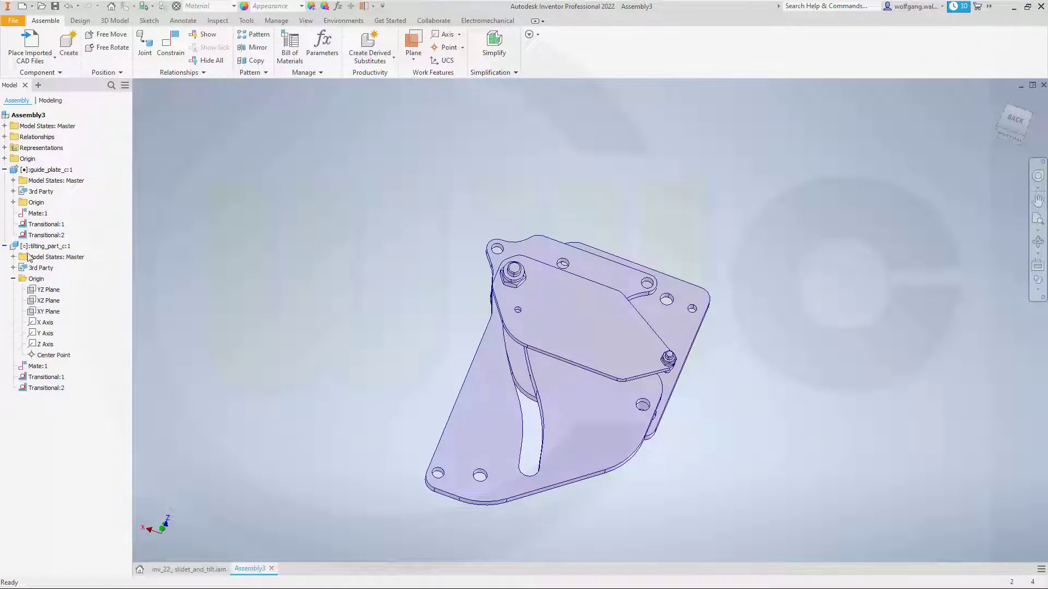
{"action": "left_click", "coordinate": [13, 202]}
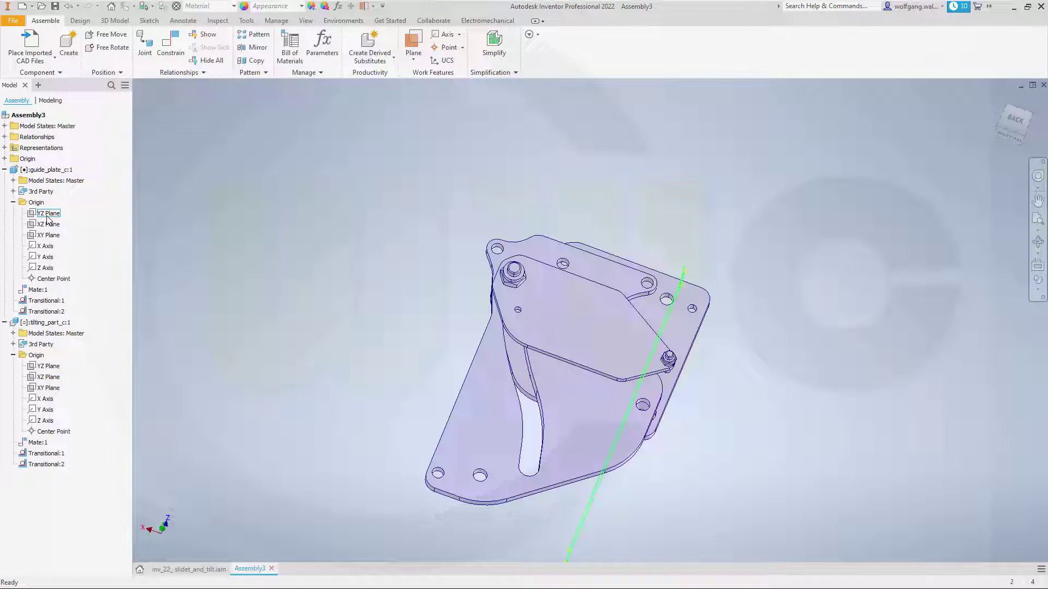
{"action": "left_click", "coordinate": [48, 368]}
Step: Start an undirected Angle constraint between the guide plate's and tilting part's YZ Planes
{"action": "left_click", "coordinate": [171, 45]}
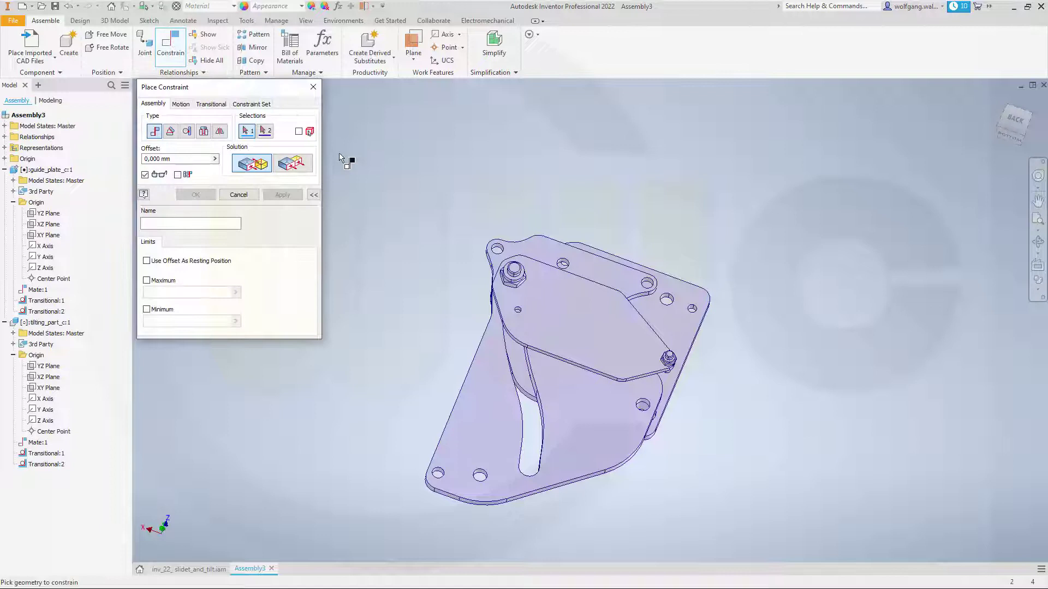
{"action": "left_click", "coordinate": [170, 131]}
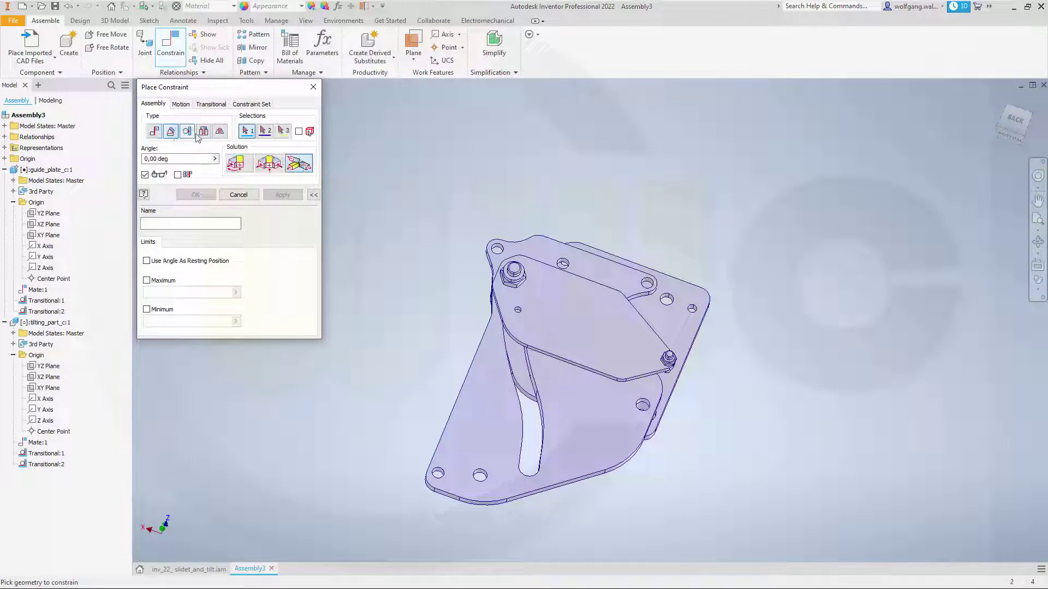
{"action": "left_click", "coordinate": [269, 163]}
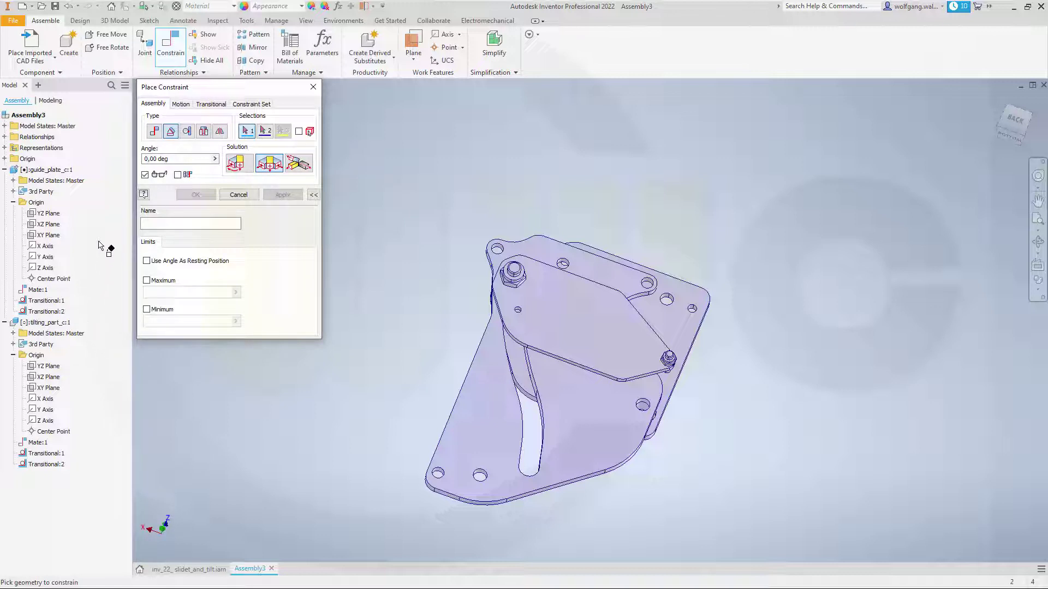
{"action": "left_click", "coordinate": [49, 213]}
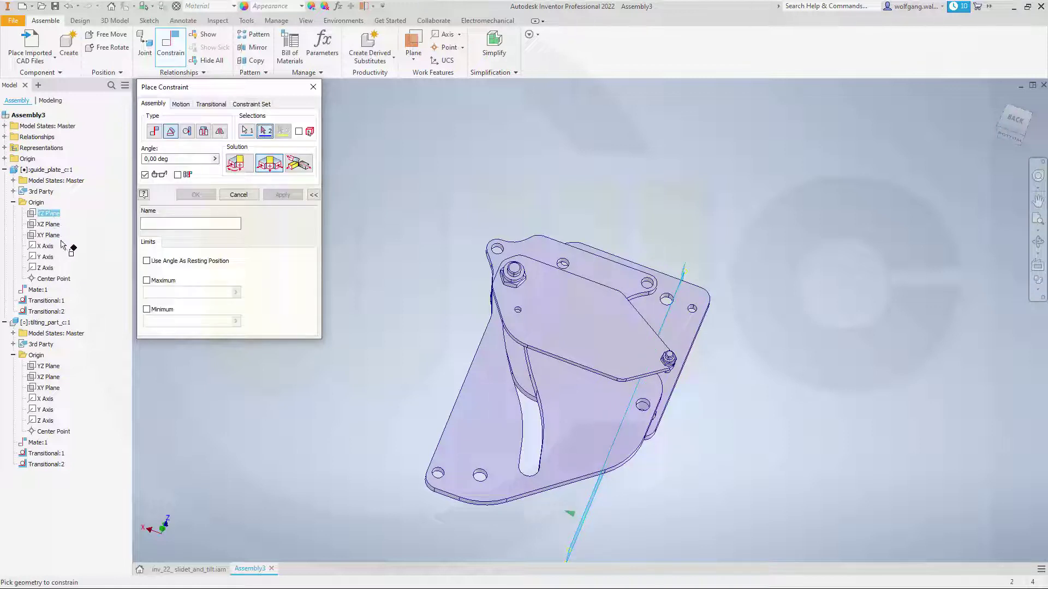
{"action": "left_click", "coordinate": [49, 367]}
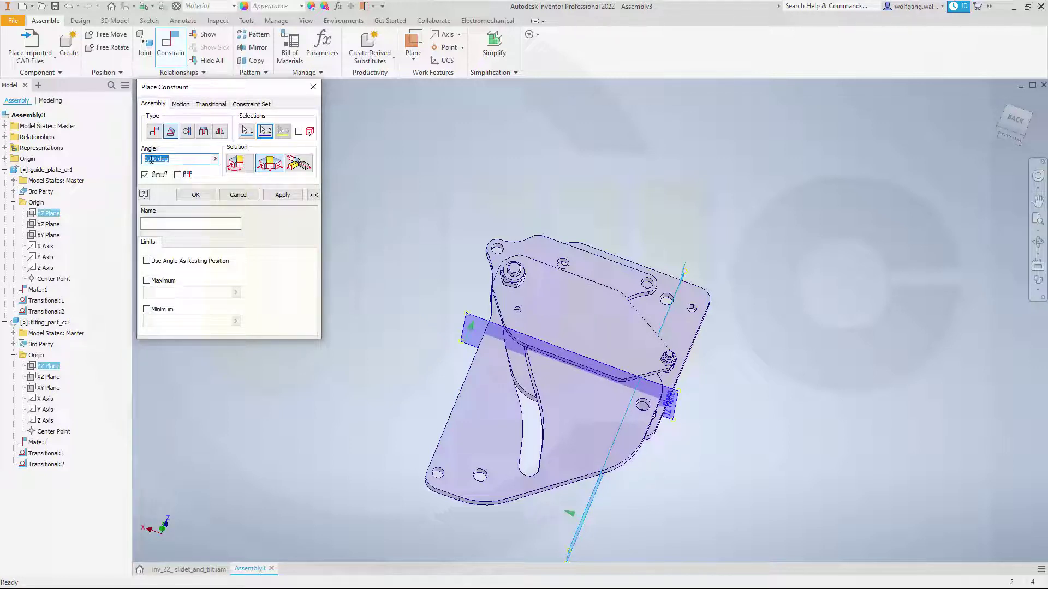
Step: Set the angle to 90 deg with limits from minimum 0 to maximum 90 deg
{"action": "type", "text": "90"}
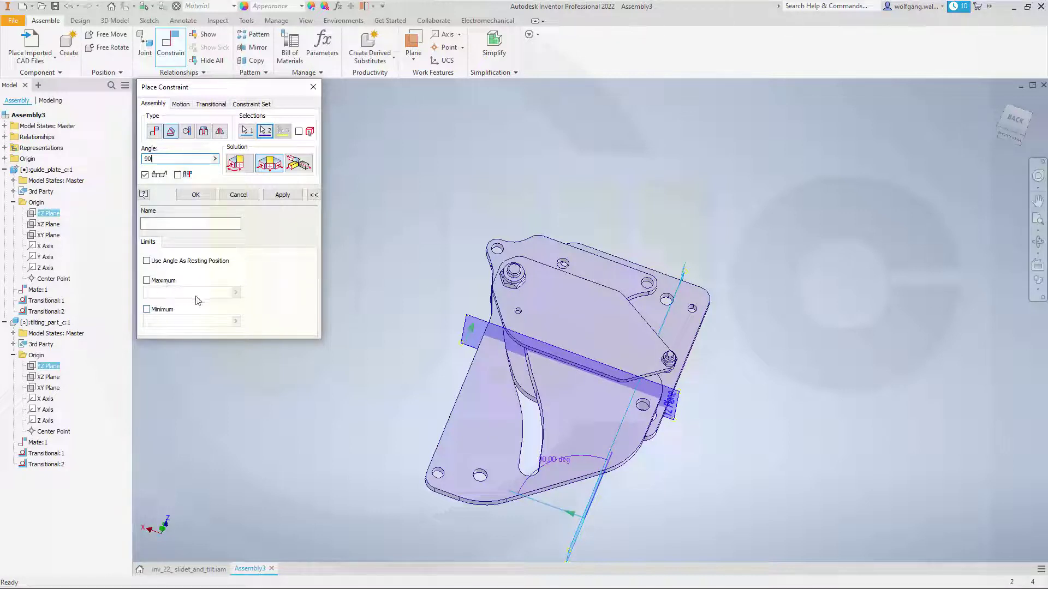
{"action": "left_click", "coordinate": [146, 309]}
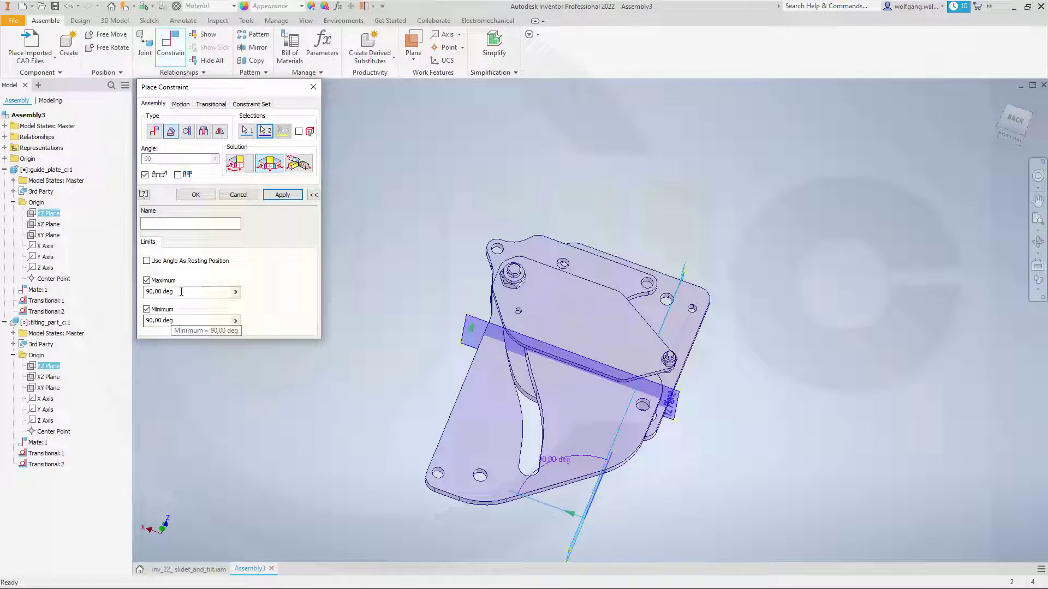
{"action": "left_click_drag", "start_coordinate": [169, 319], "coordinate": [115, 319]}
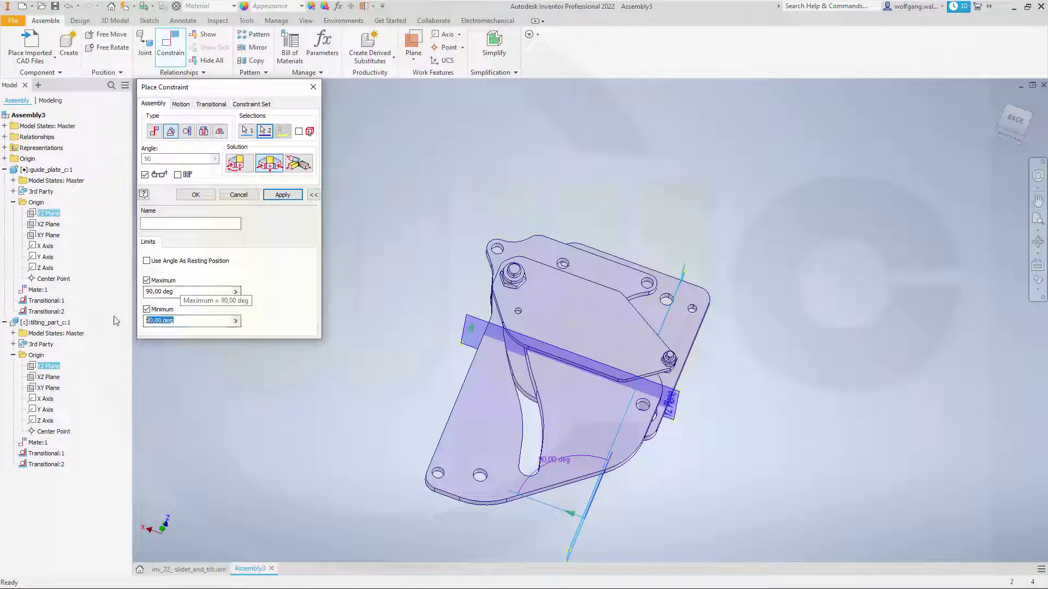
{"action": "type", "text": "0"}
{"action": "left_click", "coordinate": [206, 362]}
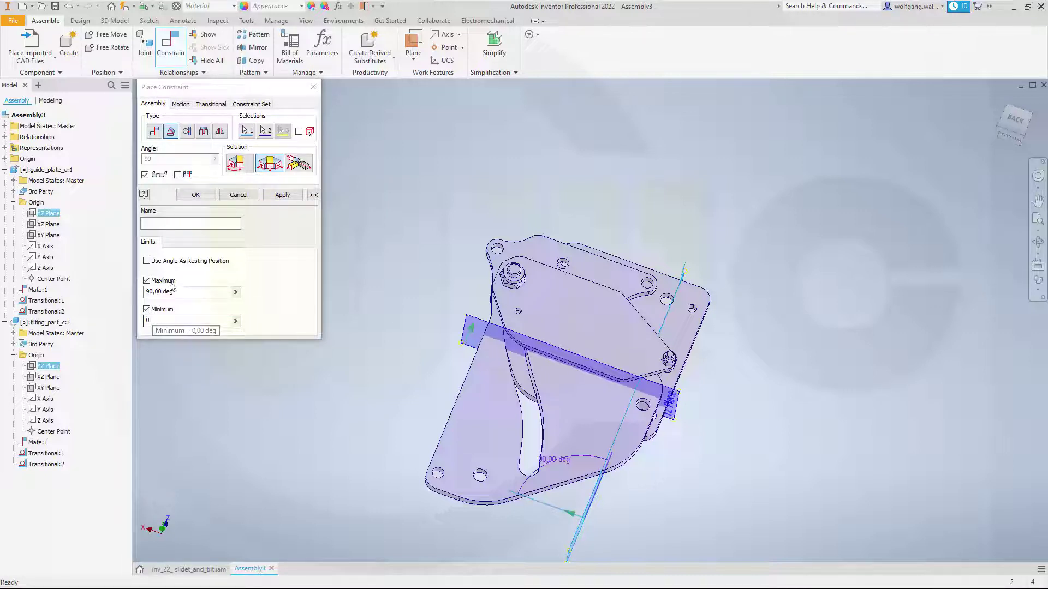
{"action": "left_click", "coordinate": [198, 196]}
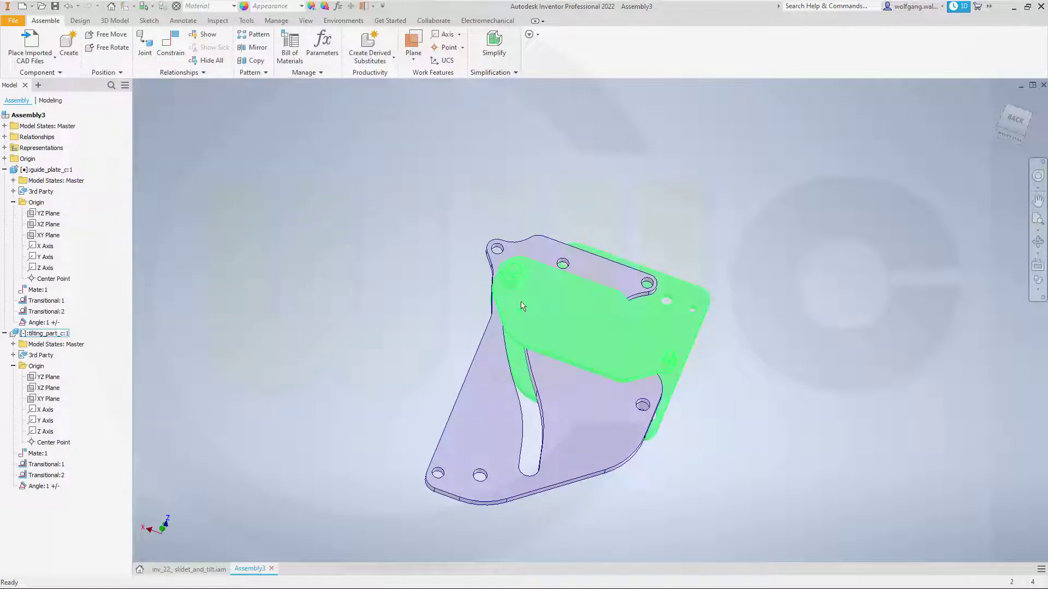
Step: Swing the tilting part about its bolt to a new angle within the 0–90 deg limits
{"action": "left_click_drag", "start_coordinate": [524, 344], "coordinate": [612, 412]}
{"action": "left_click", "coordinate": [670, 330]}
{"action": "left_click_drag", "start_coordinate": [671, 330], "coordinate": [719, 392]}
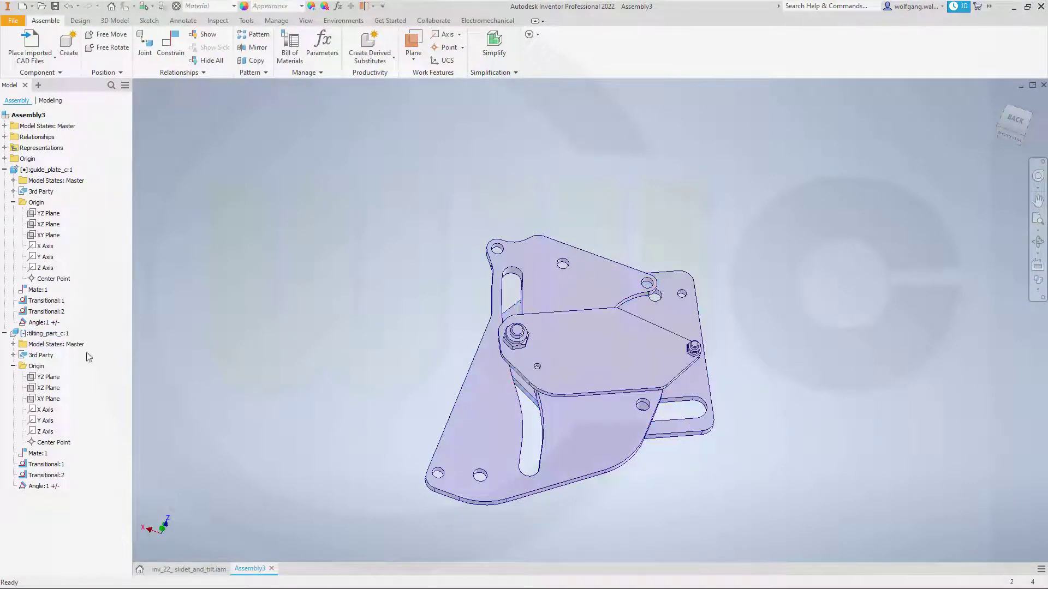
Step: Set up the Drive for Angle:1 with the increment as a total of 200 steps
{"action": "right_click", "coordinate": [47, 324]}
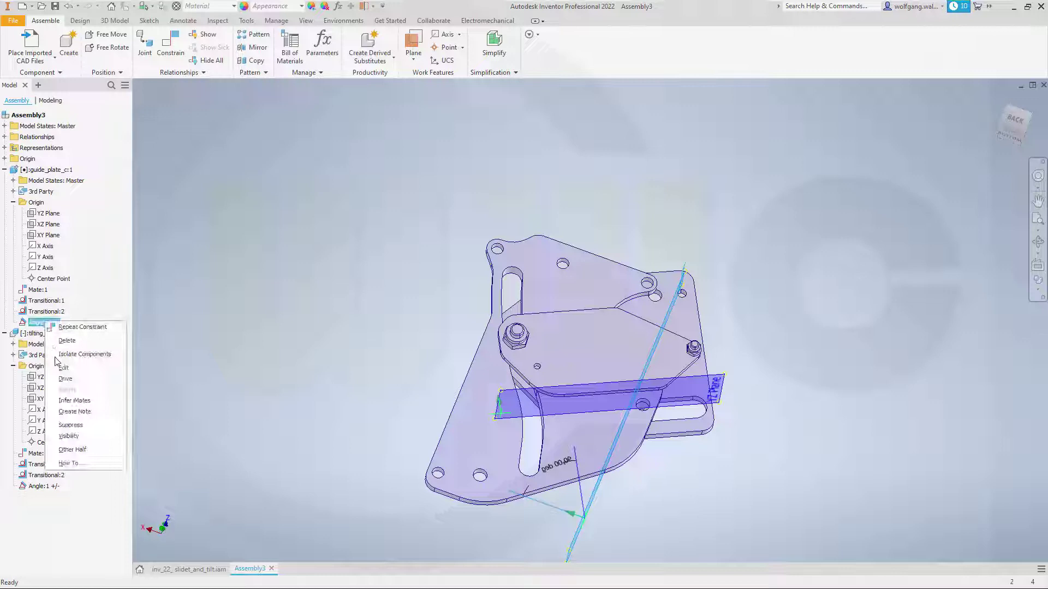
{"action": "left_click", "coordinate": [65, 379]}
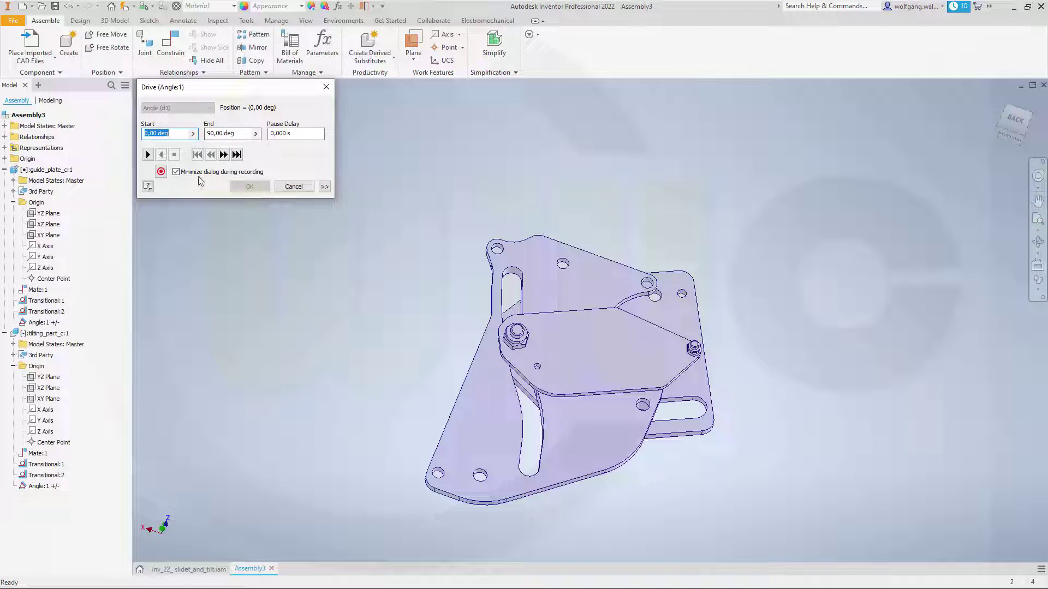
{"action": "left_click", "coordinate": [324, 187]}
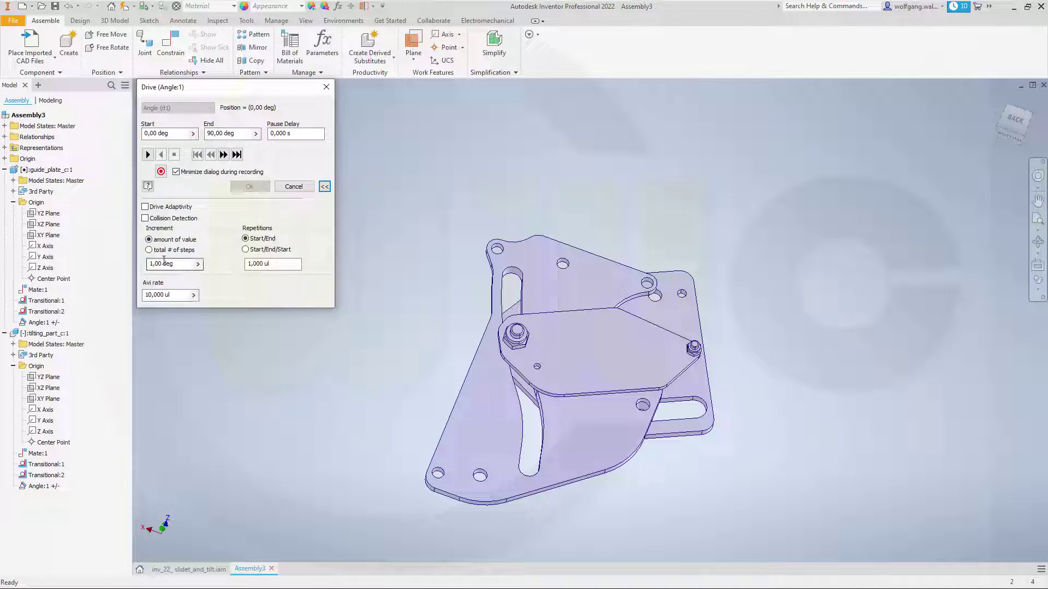
{"action": "left_click", "coordinate": [149, 250]}
{"action": "left_click_drag", "start_coordinate": [186, 264], "coordinate": [100, 260]}
{"action": "type", "text": "200"}
Step: Play the tilt forward to 90 deg, reverse it back to 0 deg, and cancel
{"action": "left_click", "coordinate": [148, 155]}
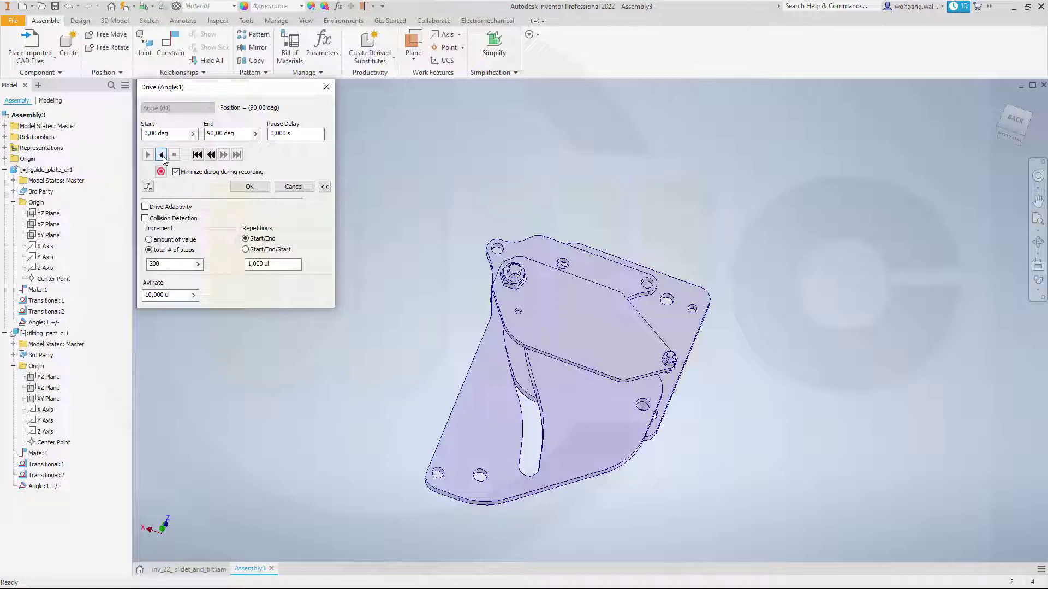
{"action": "left_click", "coordinate": [161, 155]}
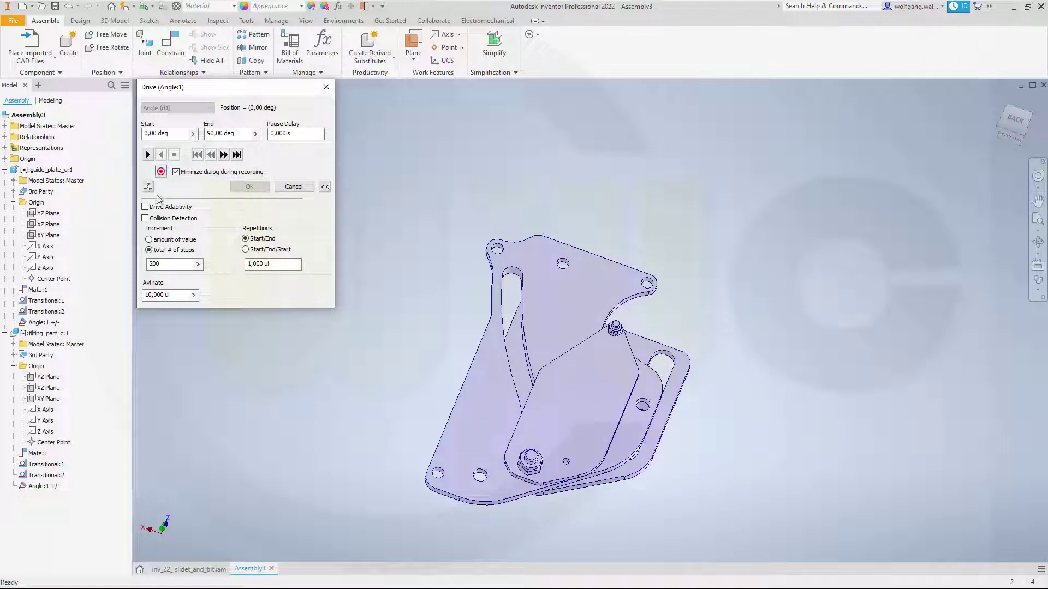
{"action": "left_click", "coordinate": [294, 187]}
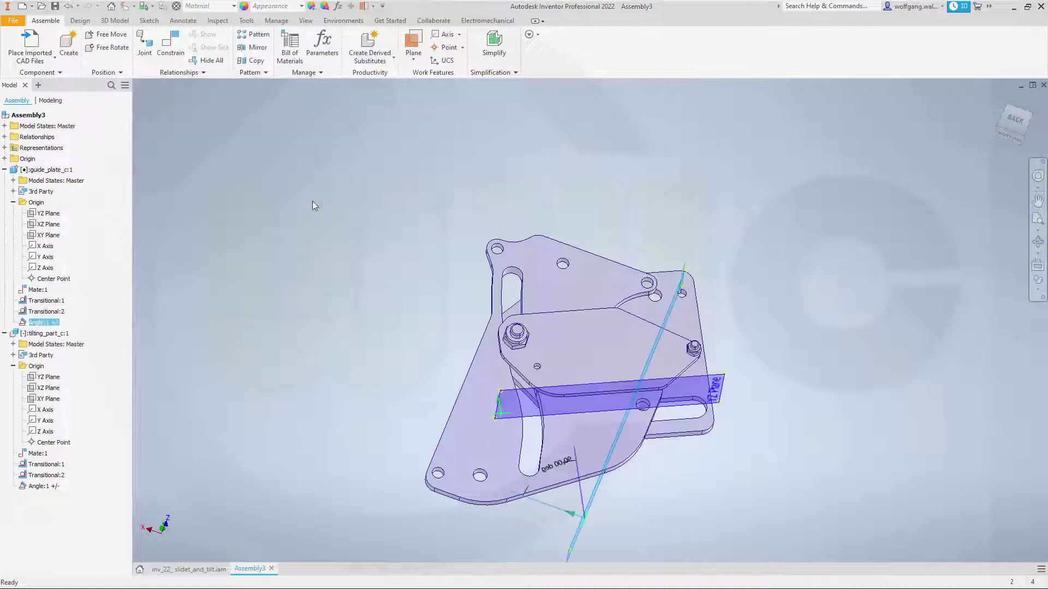
{"action": "left_click", "coordinate": [327, 217]}
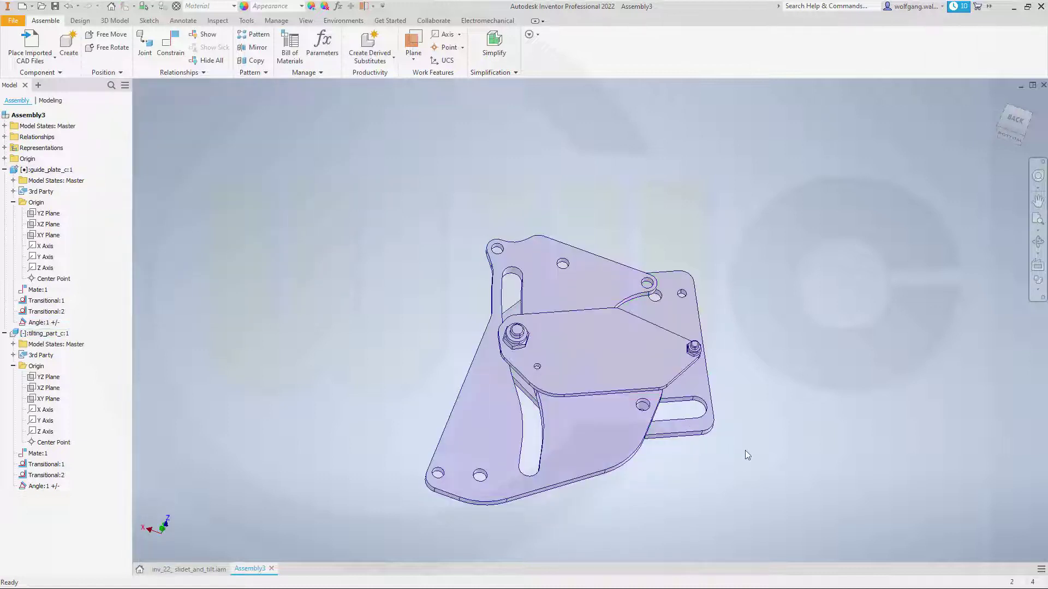
{"action": "mouse_move", "coordinate": [745, 450]}
{"action": "middle_mouse_down"}
{"action": "mouse_move", "coordinate": [758, 411]}
{"action": "mouse_move", "coordinate": [750, 433]}
{"action": "middle_mouse_up"}
{"action": "middle_click_drag", "start_coordinate": [342, 240], "coordinate": [315, 260], "text": "shift"}
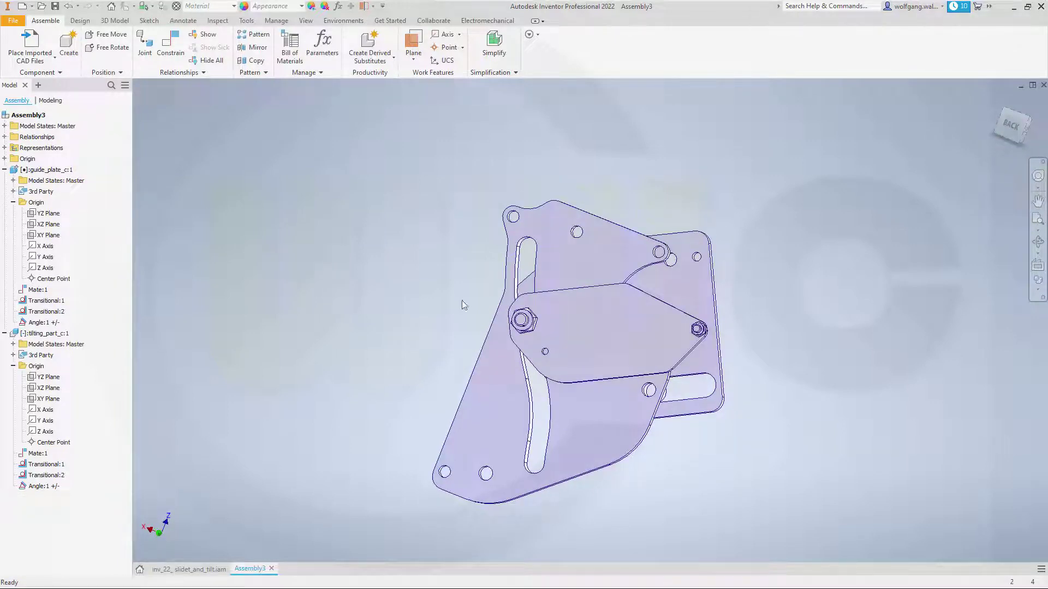